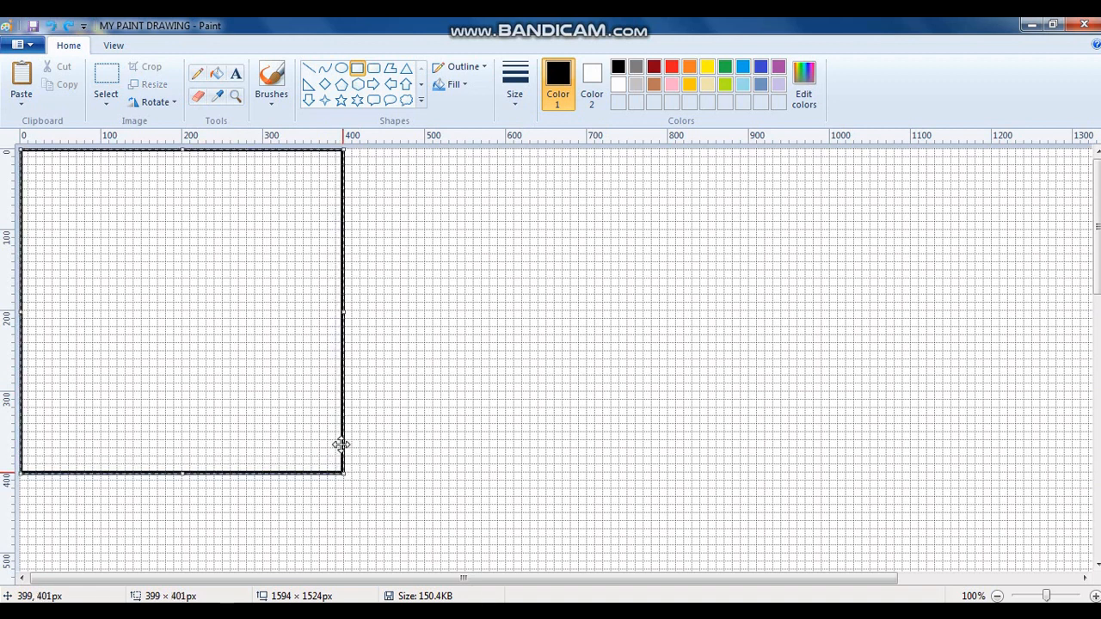
Step: Draw four straight black lines forming a clockwise-tilted square inside the outer square, its corners shifted about 29 px, top side about 373 × 26 px
click(307, 69)
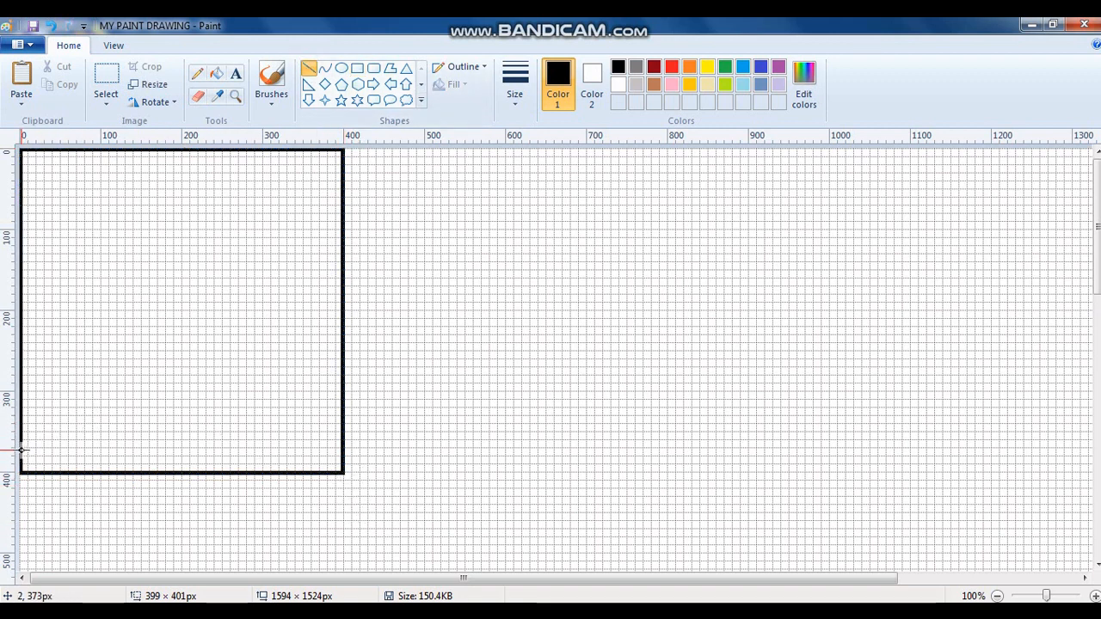
drag(22, 449, 343, 471)
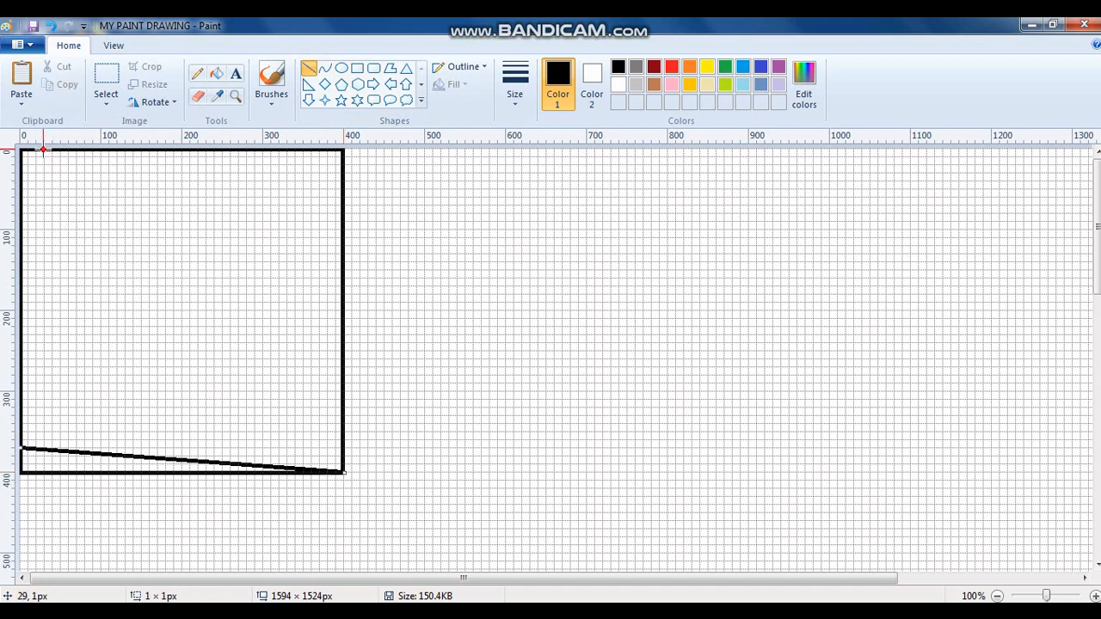
drag(43, 150, 23, 446)
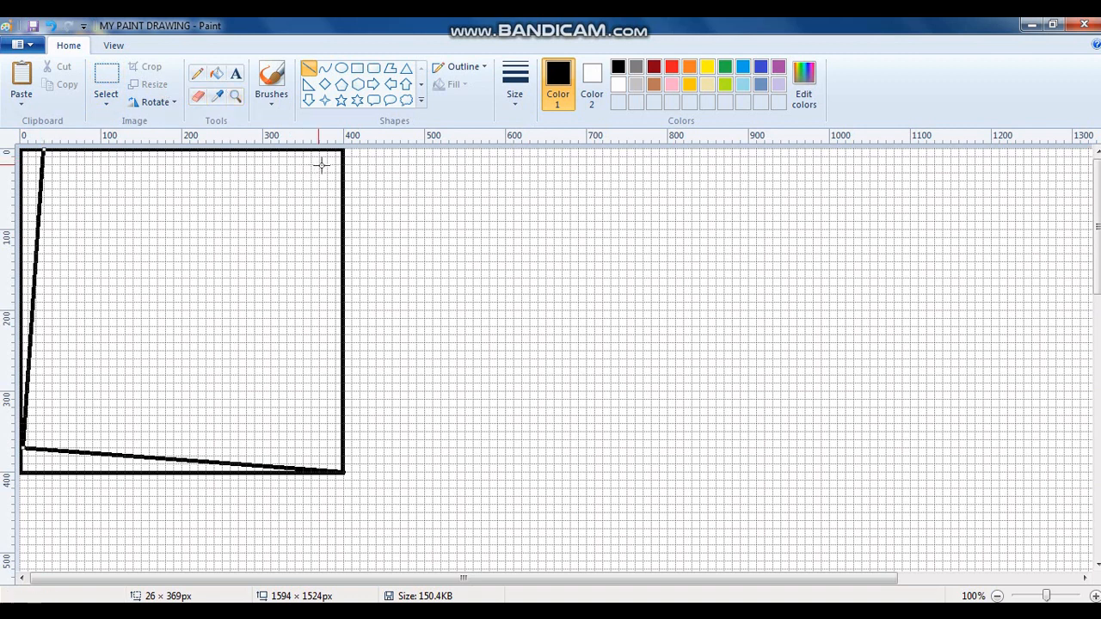
mouse_move(342, 172)
mouse_down()
mouse_move(42, 163)
mouse_move(43, 152)
mouse_up()
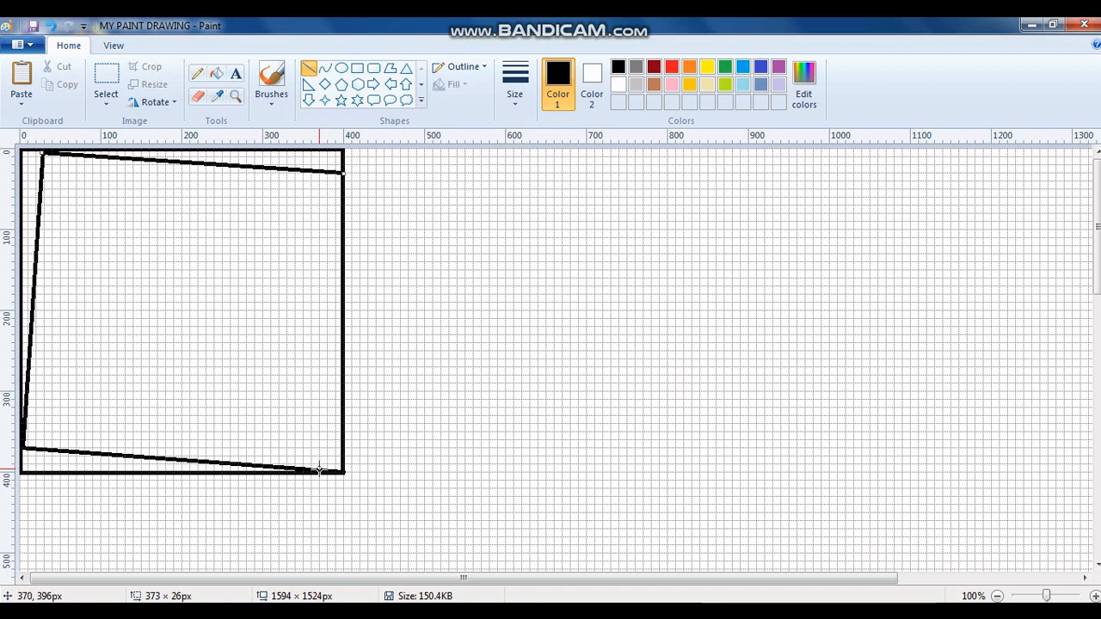
drag(318, 471, 341, 173)
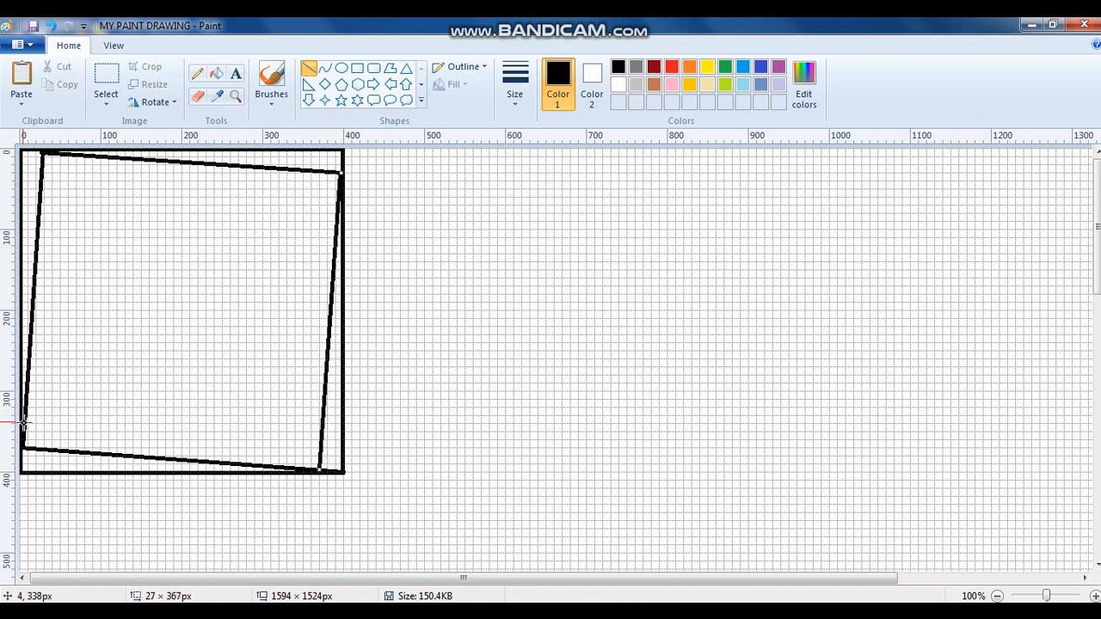
Step: Draw a second tilted square of four lines inside the first, corners shifted clockwise about 30 px, top side spanning about 334 × 57 px
drag(24, 423, 321, 472)
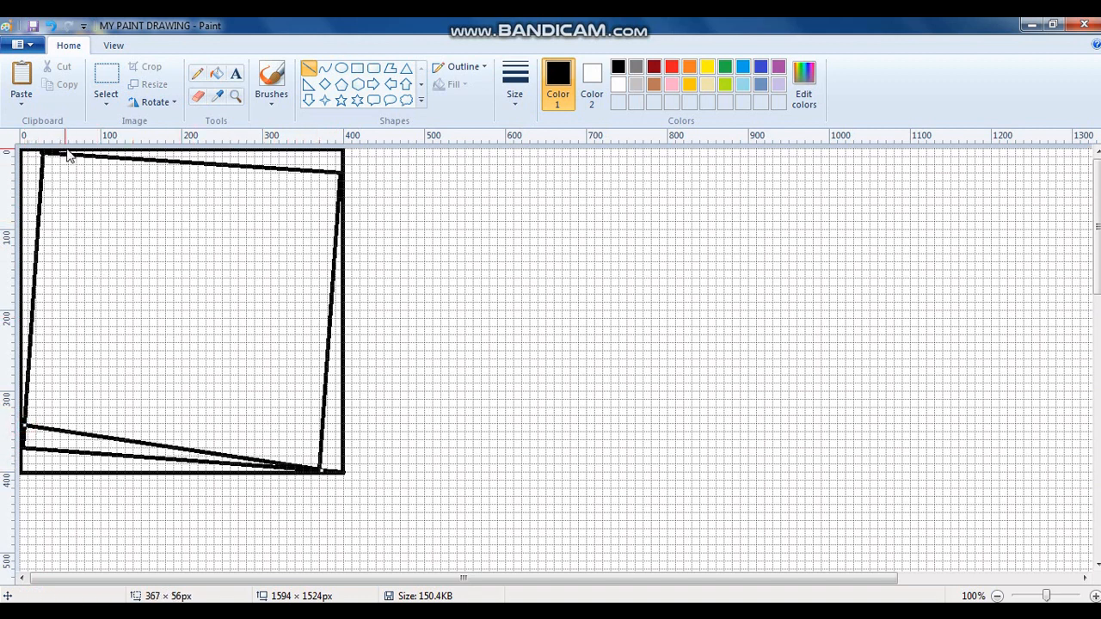
drag(68, 155, 26, 425)
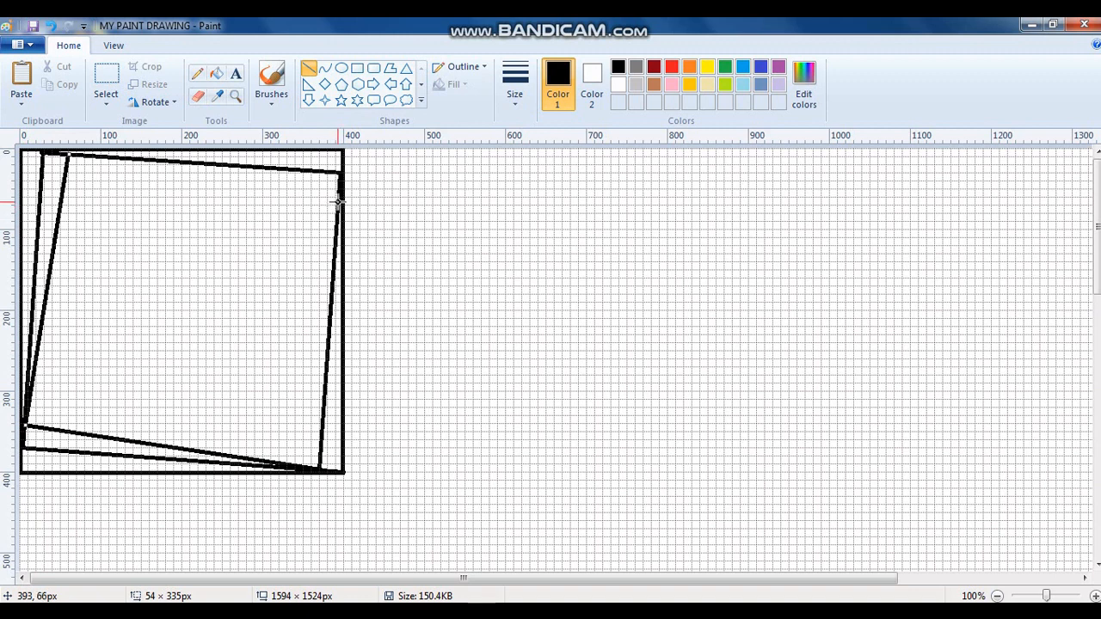
drag(338, 202, 69, 157)
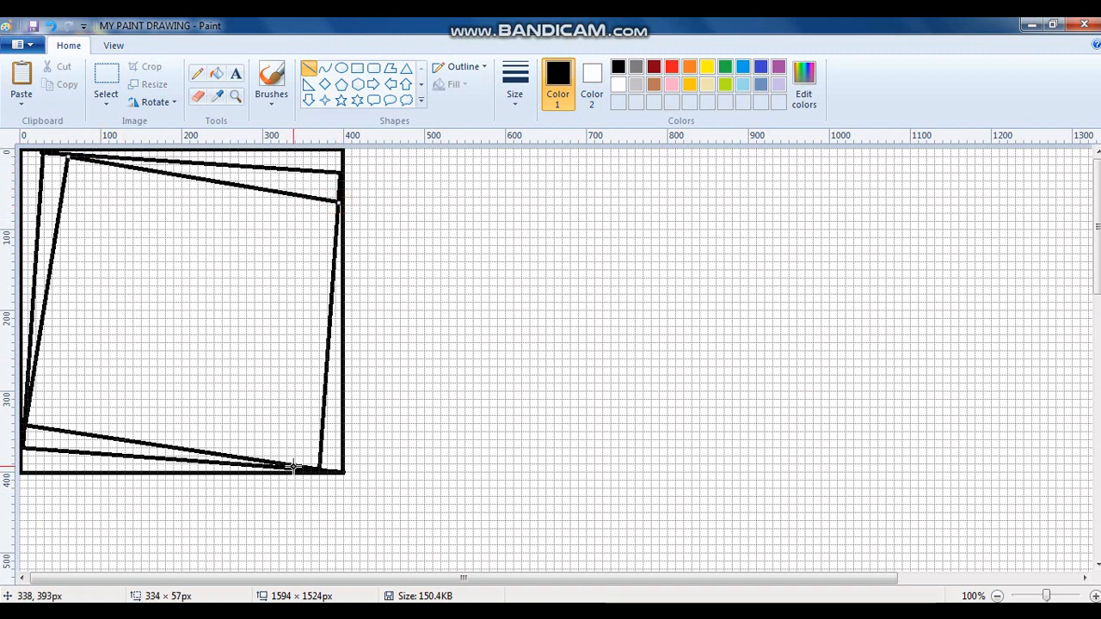
drag(293, 467, 337, 202)
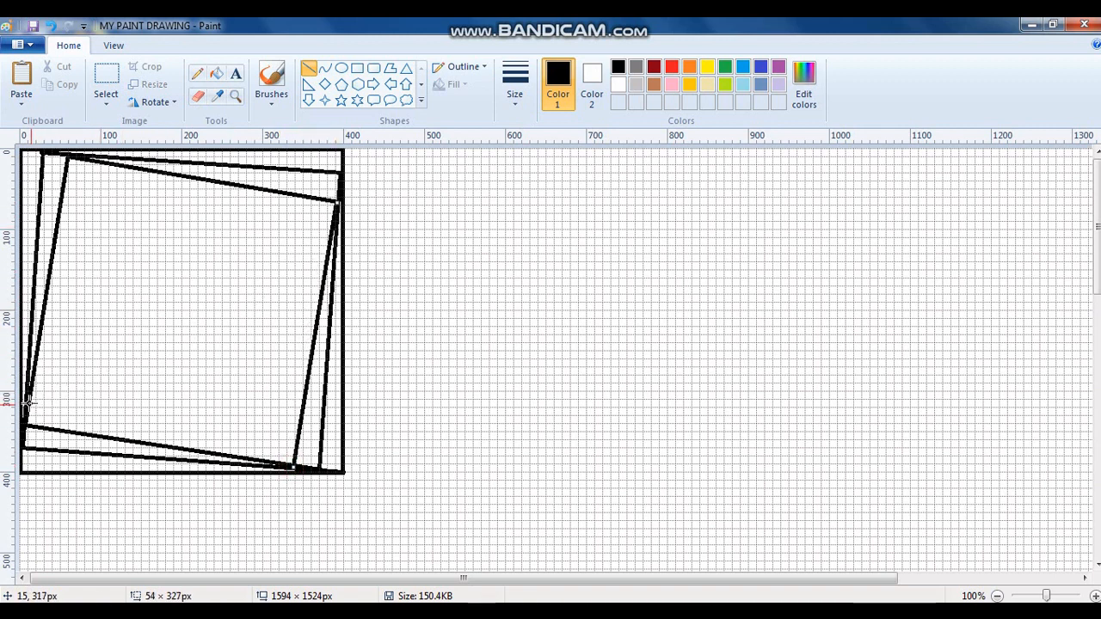
Step: Draw a third nested square with four lines, corners shifted clockwise along the second square's sides, top side spanning about 295 × 80 px
drag(27, 397, 293, 464)
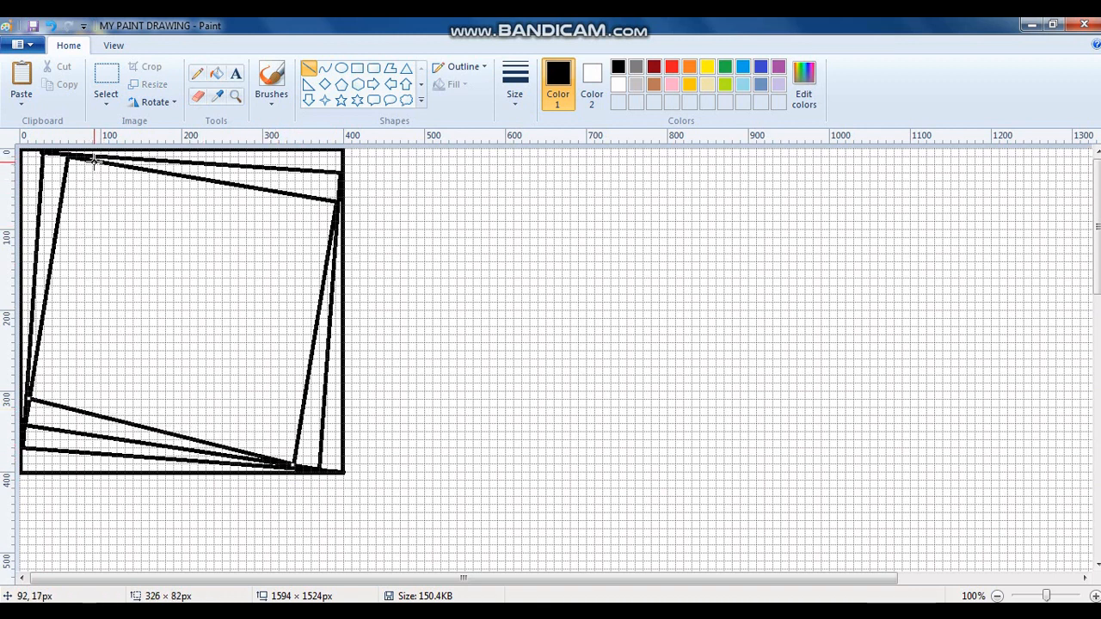
drag(94, 160, 28, 398)
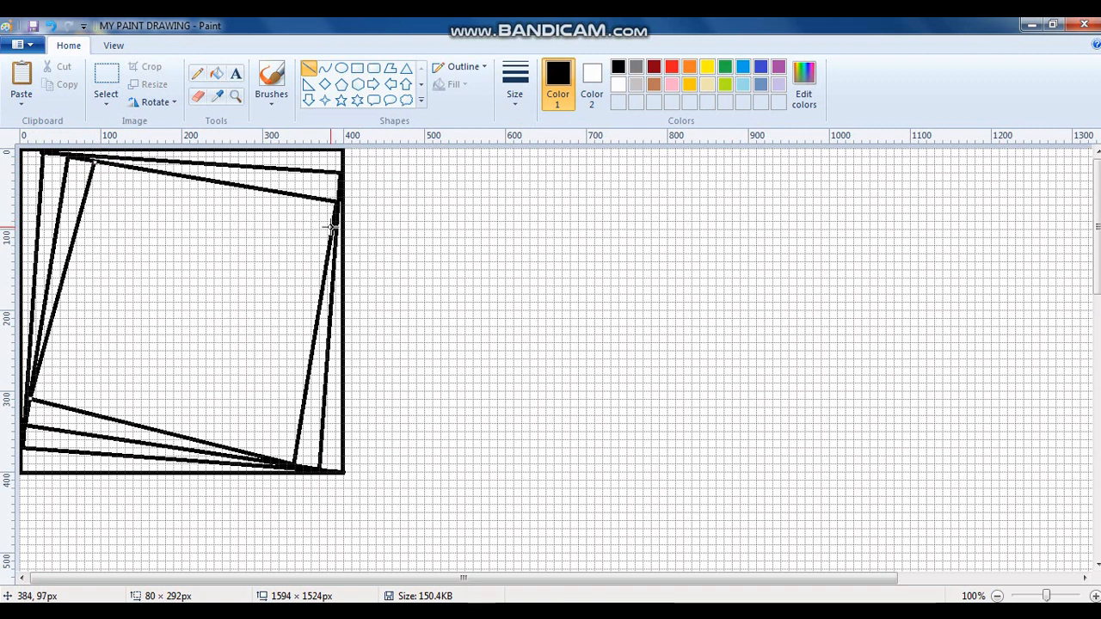
drag(331, 227, 94, 161)
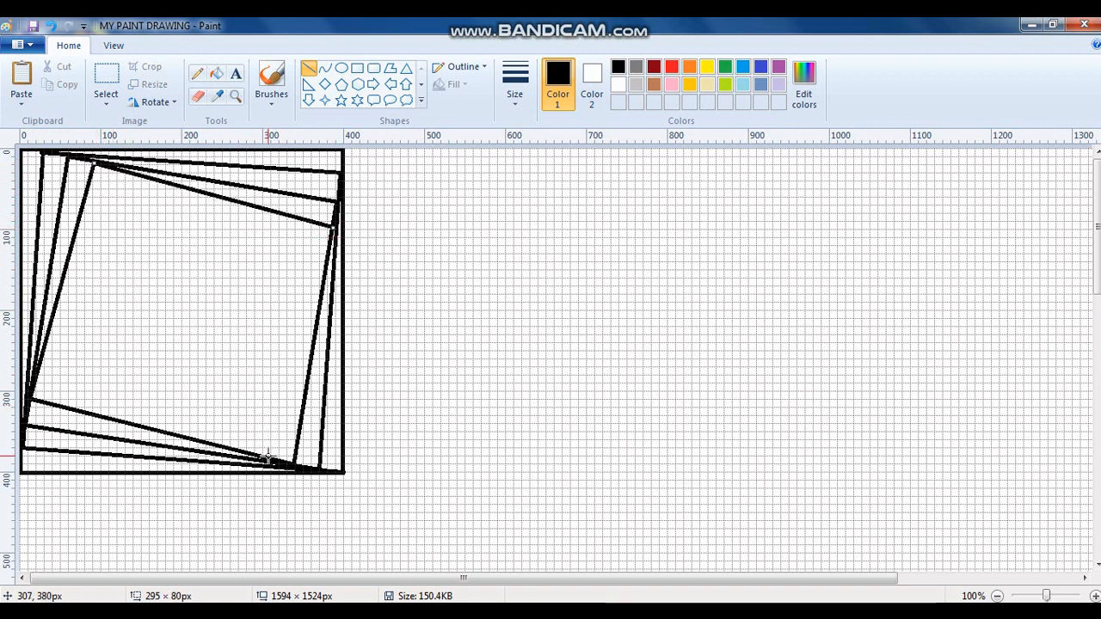
drag(268, 458, 332, 226)
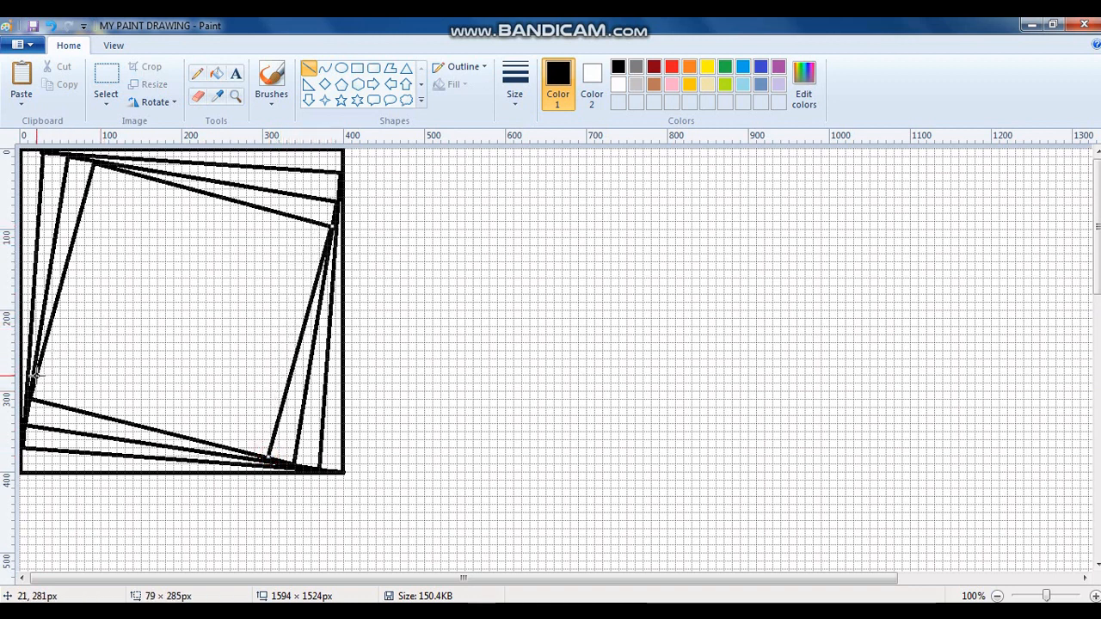
Step: Draw a fourth nested square with four lines, rotated further clockwise inside the third, top side spanning about 253 × 102 px
drag(38, 377, 267, 458)
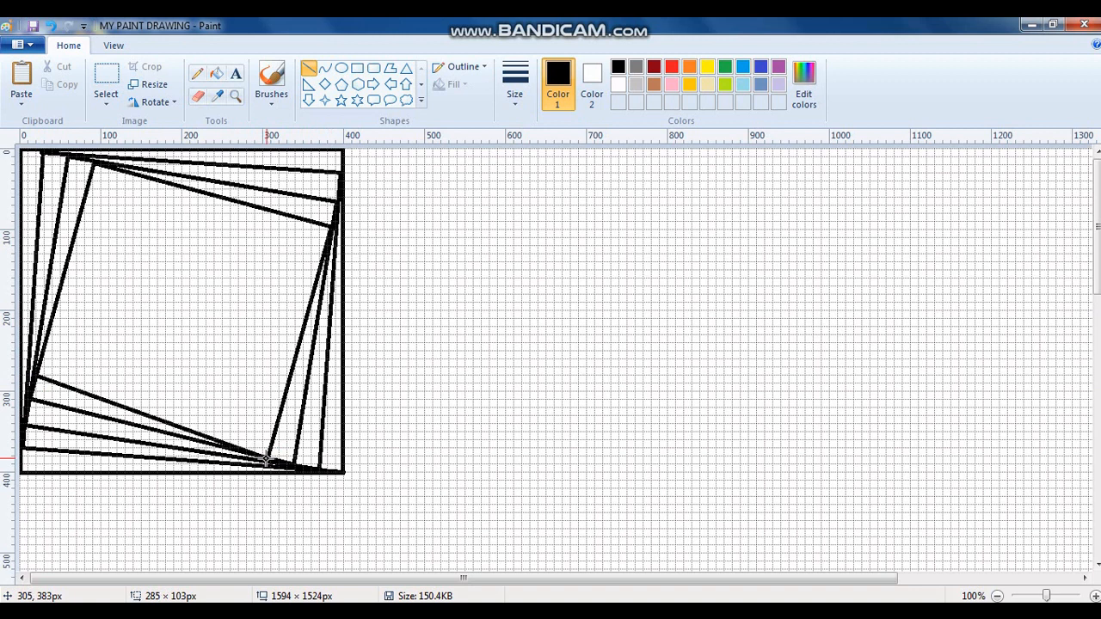
drag(119, 170, 36, 381)
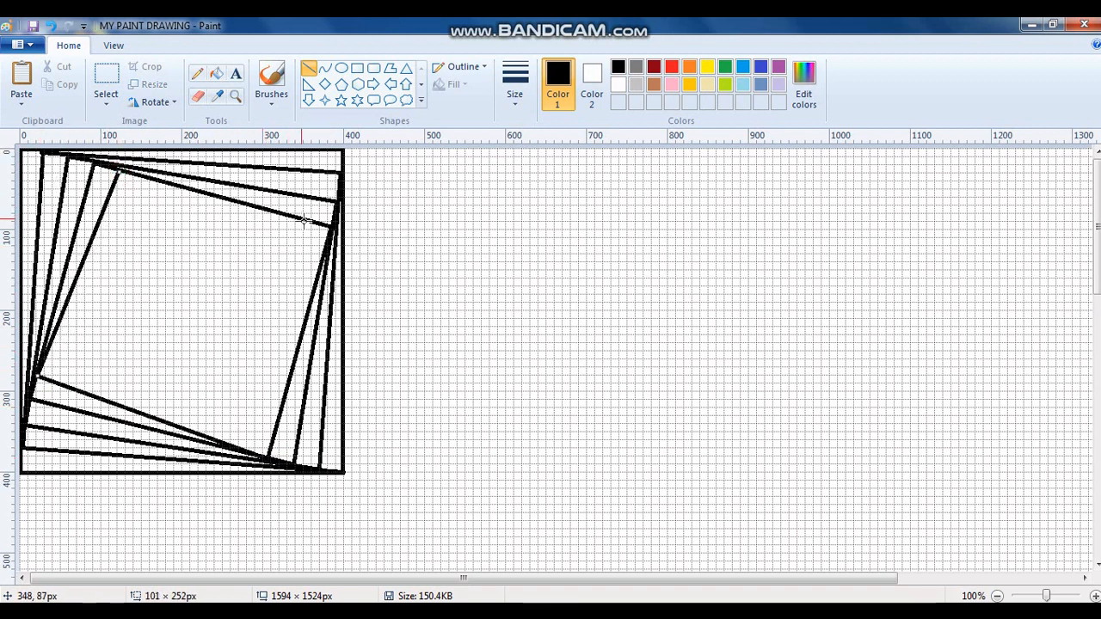
drag(325, 254, 119, 169)
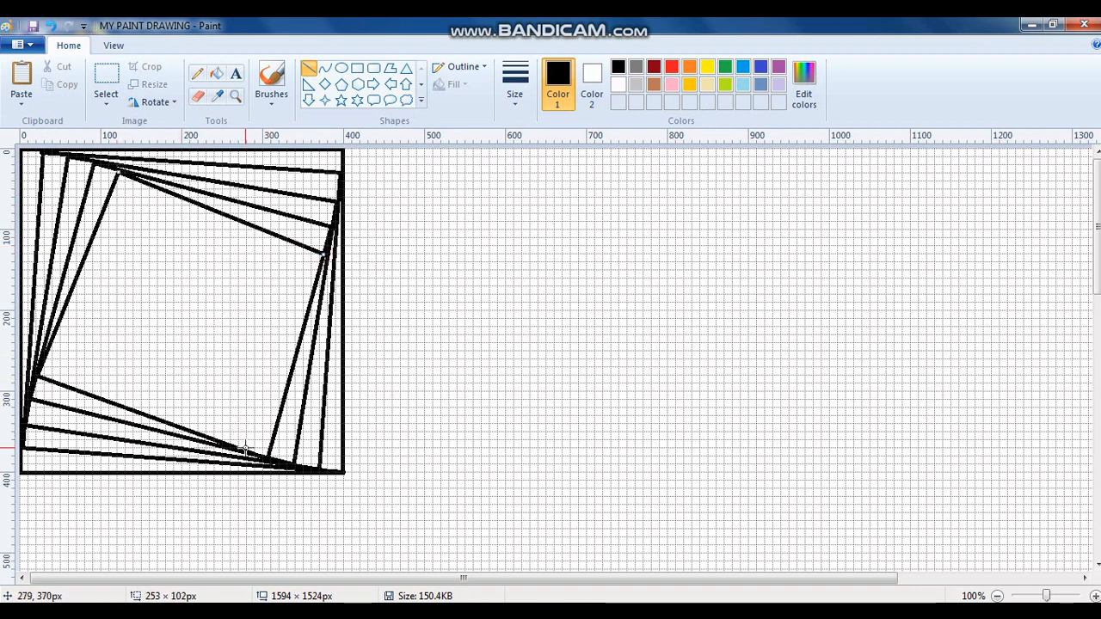
drag(245, 449, 326, 256)
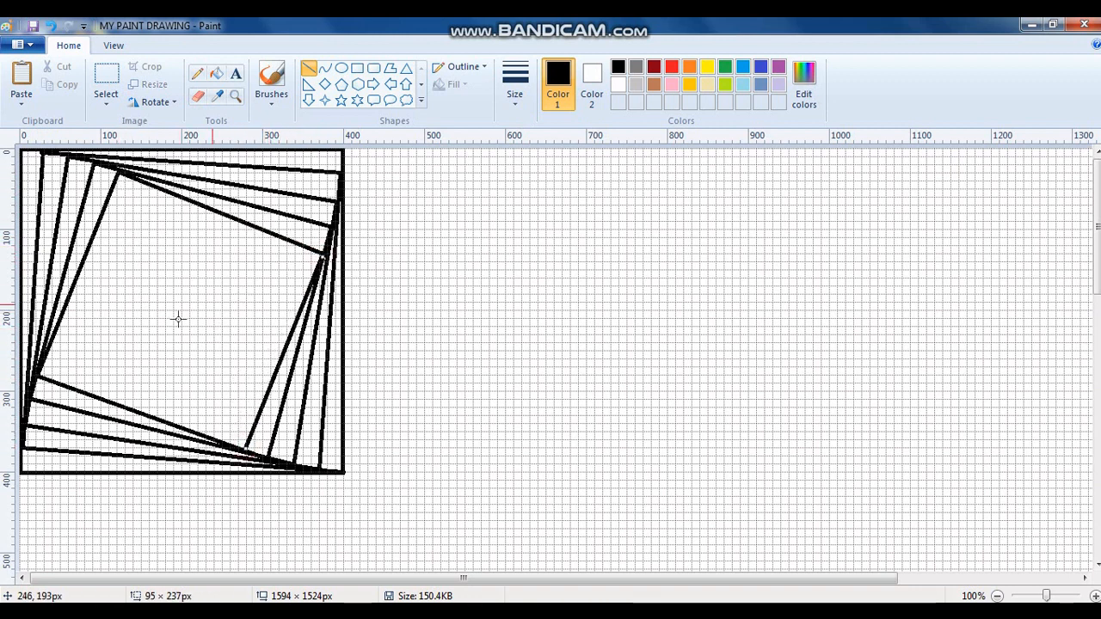
Step: Draw a fifth nested square with four lines whose corners lie on the fourth square's sides, upper side spanning about 207 × 117 px
drag(47, 349, 248, 450)
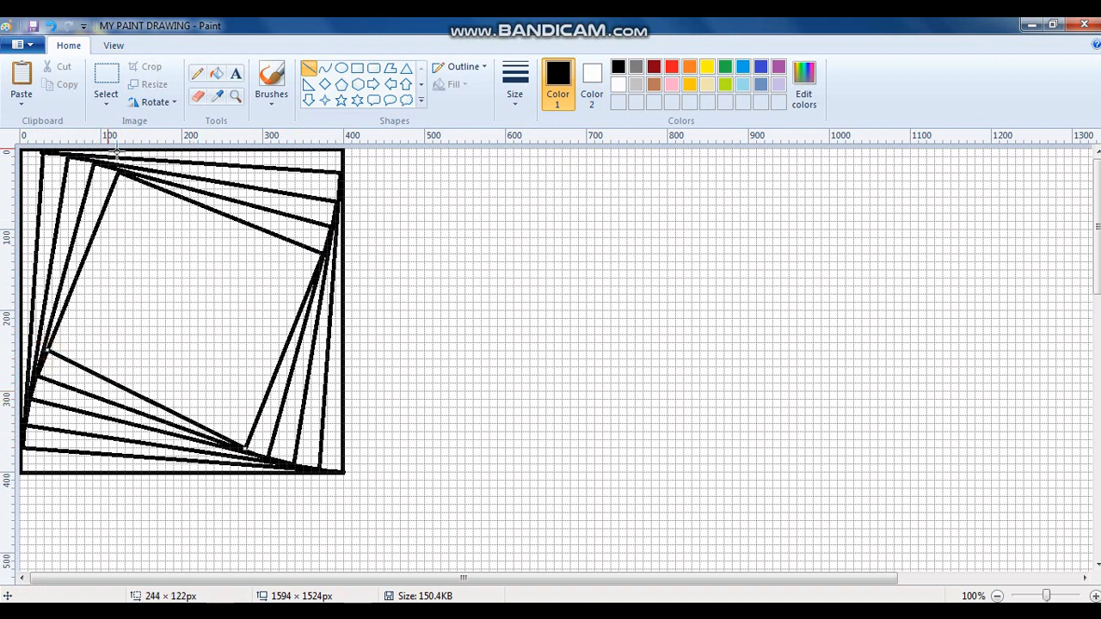
mouse_move(147, 181)
mouse_down()
mouse_move(103, 289)
mouse_move(49, 347)
mouse_up()
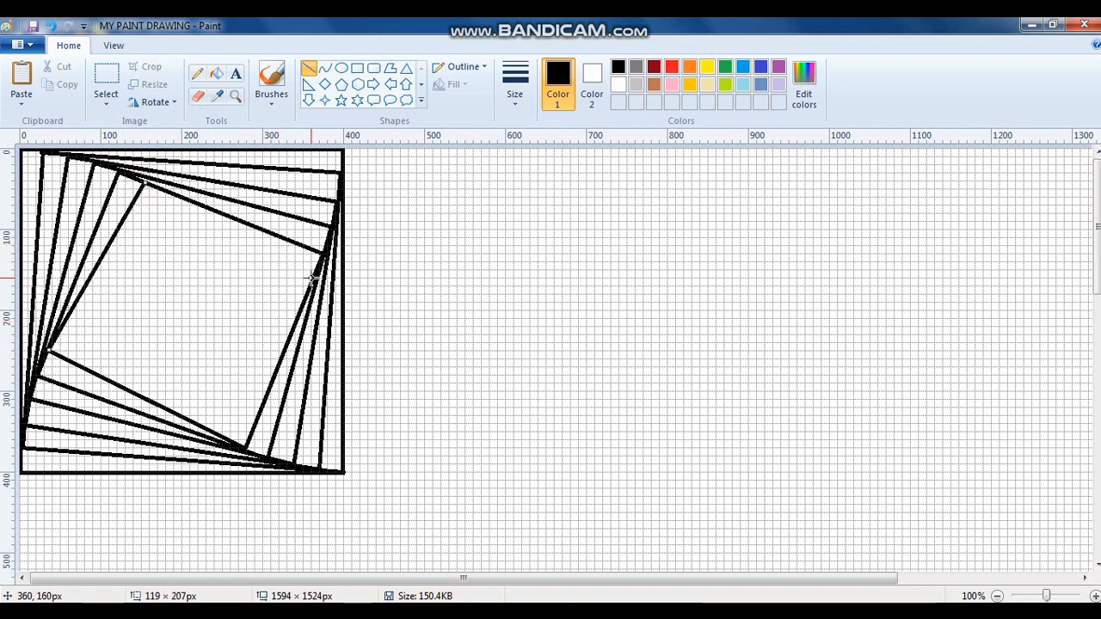
mouse_move(311, 278)
mouse_down()
mouse_move(197, 224)
mouse_move(144, 184)
mouse_up()
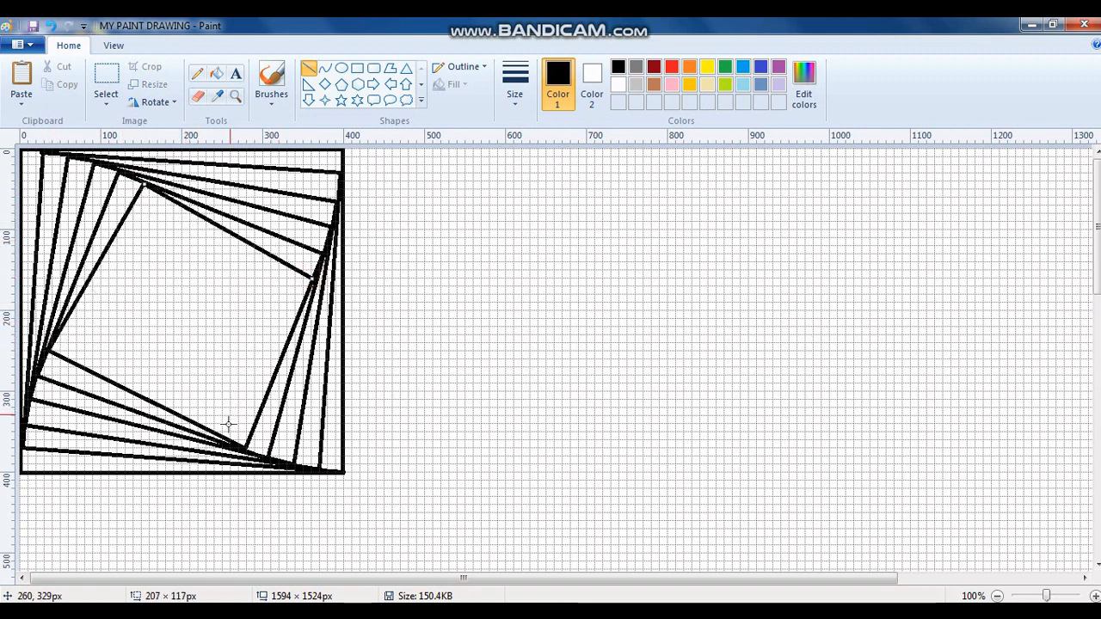
mouse_move(222, 436)
mouse_down()
mouse_move(246, 361)
mouse_move(312, 278)
mouse_up()
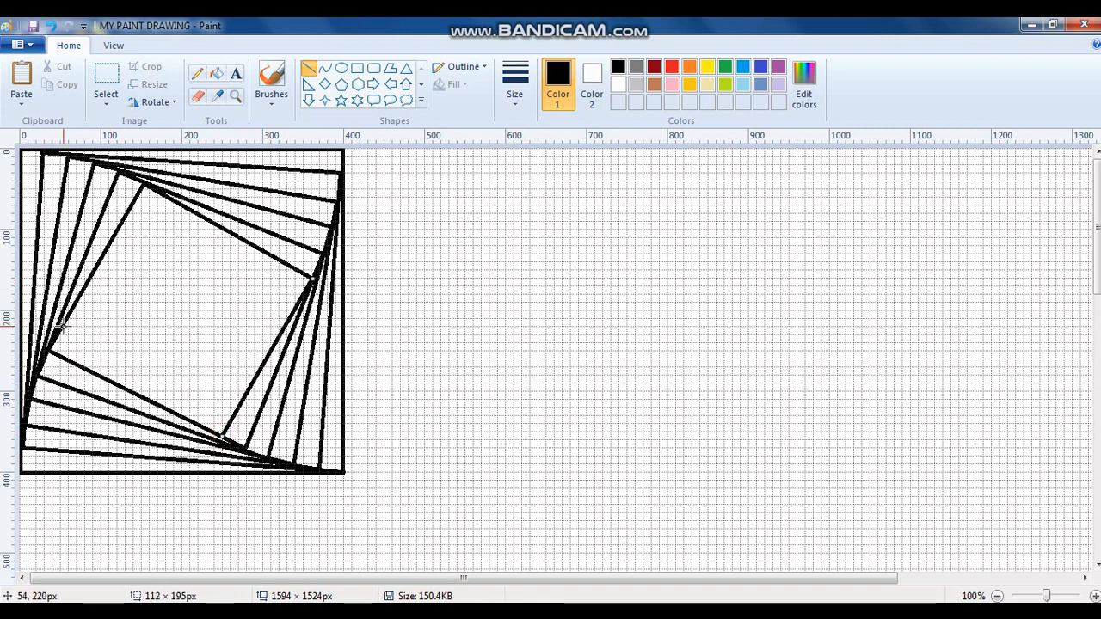
Step: Draw a sixth nested square with four lines, rotated clockwise inside the fifth, upper-right side spanning about 165 × 121 px
drag(62, 328, 220, 437)
drag(169, 197, 65, 326)
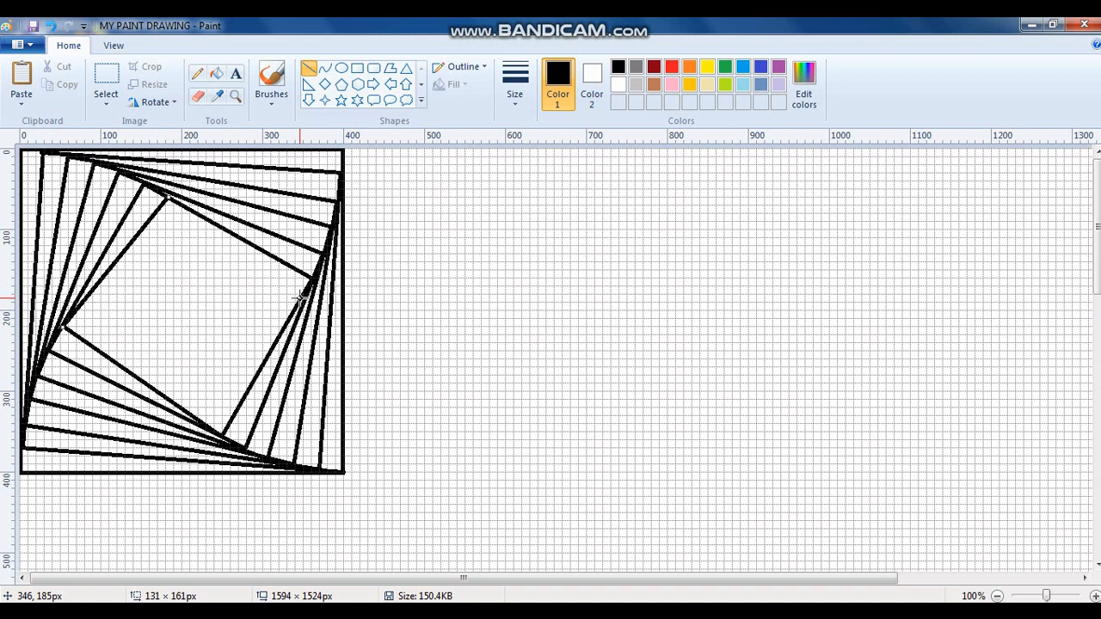
drag(300, 298, 168, 199)
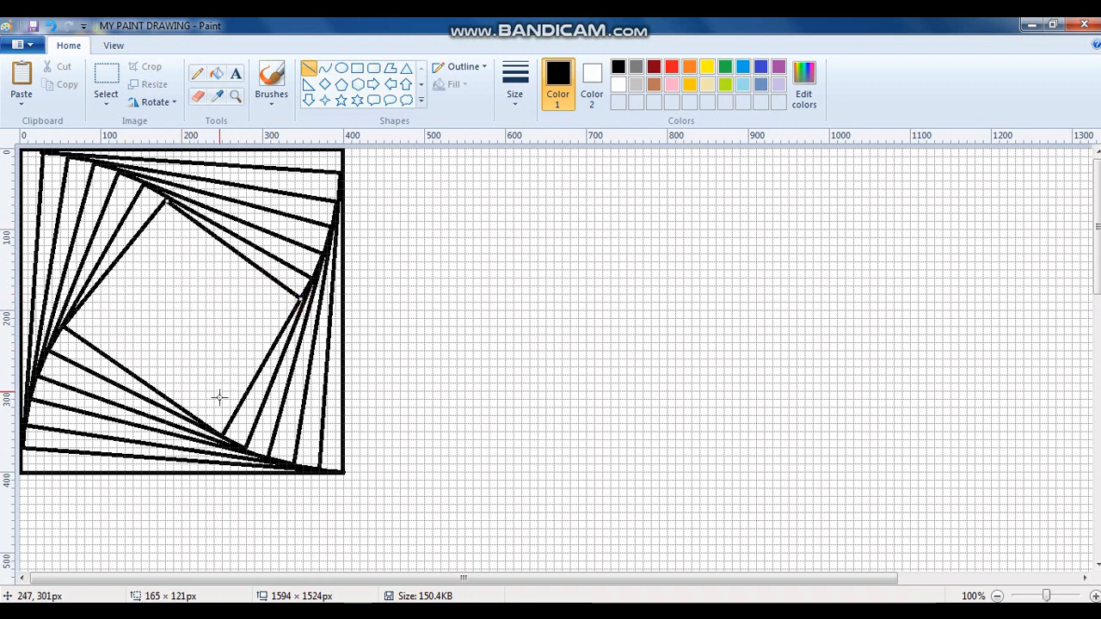
drag(200, 421, 300, 297)
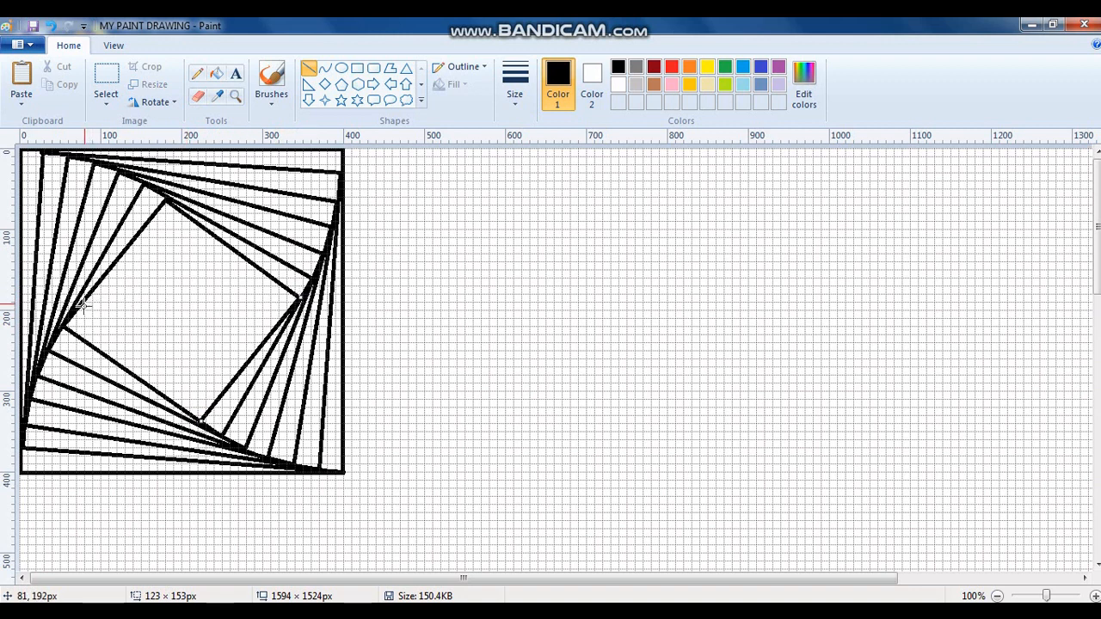
Step: Draw a seventh nested square with four lines, corners on the sixth square's sides, upper-right side spanning about 122 × 128 px
drag(78, 306, 198, 420)
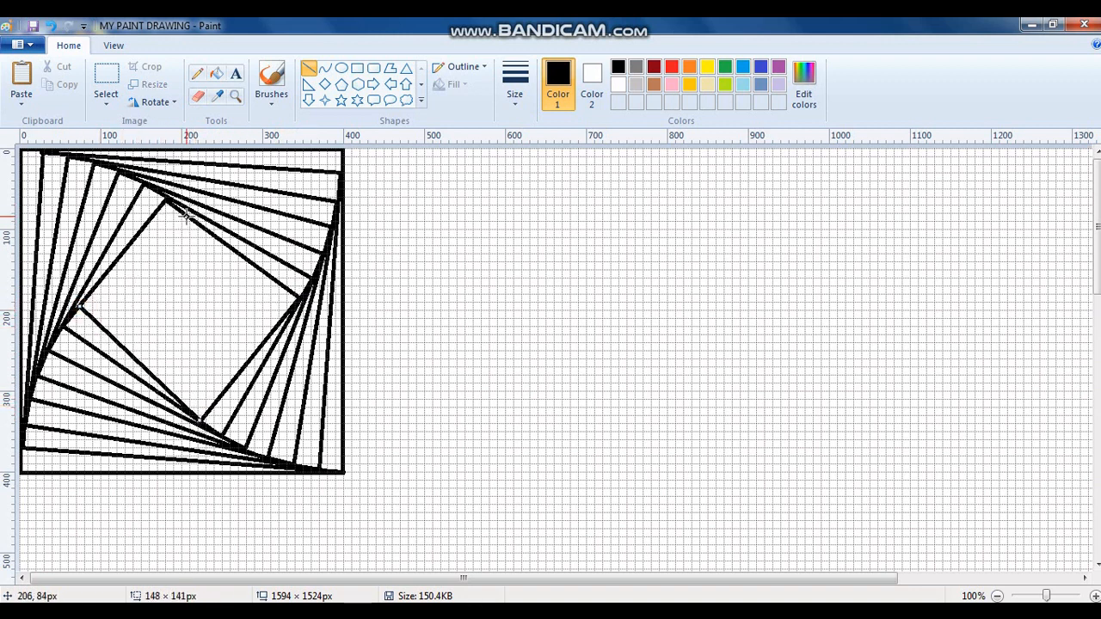
drag(184, 213, 81, 307)
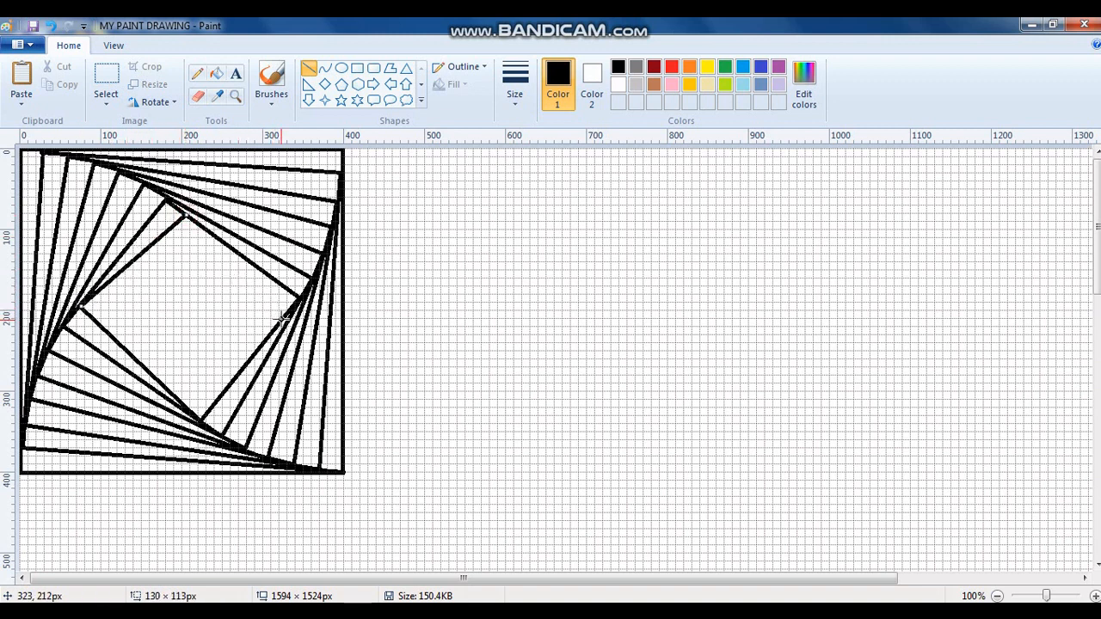
drag(282, 318, 183, 215)
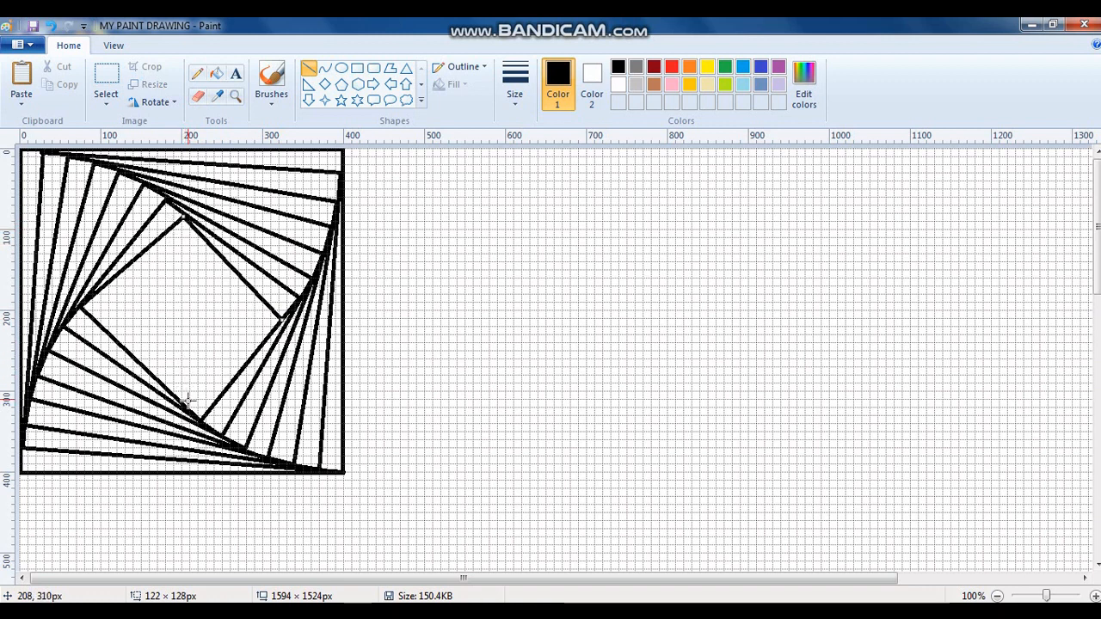
drag(185, 403, 275, 318)
Step: Draw an eighth nested four-line shape, rotated clockwise inside the seventh square, right side spanning about 80 × 122 px
drag(98, 290, 178, 398)
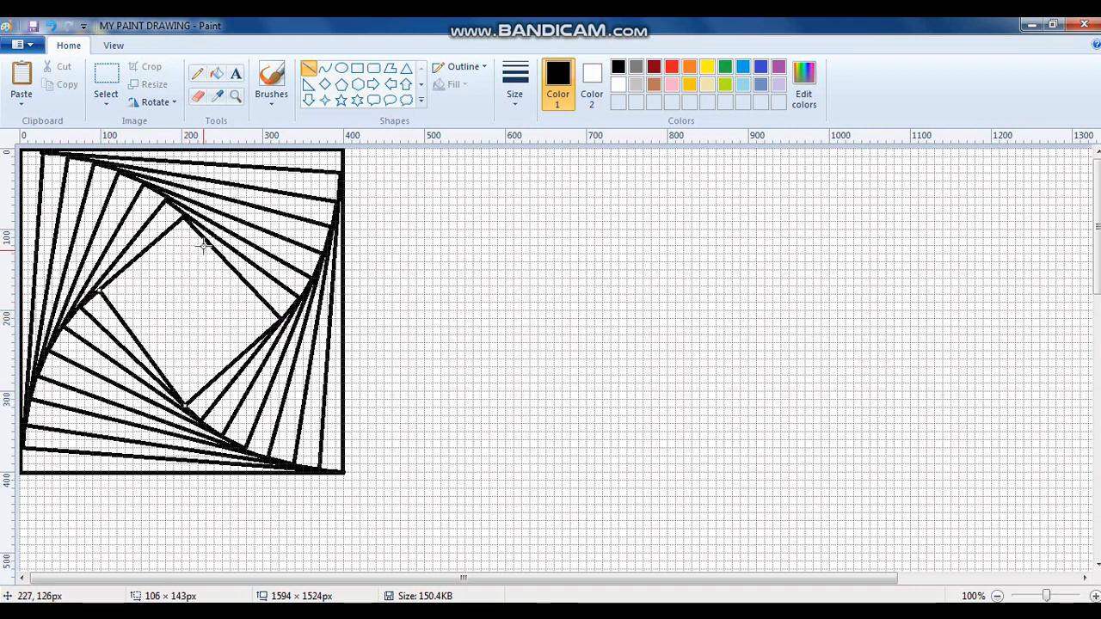
drag(198, 234, 100, 293)
drag(263, 336, 197, 237)
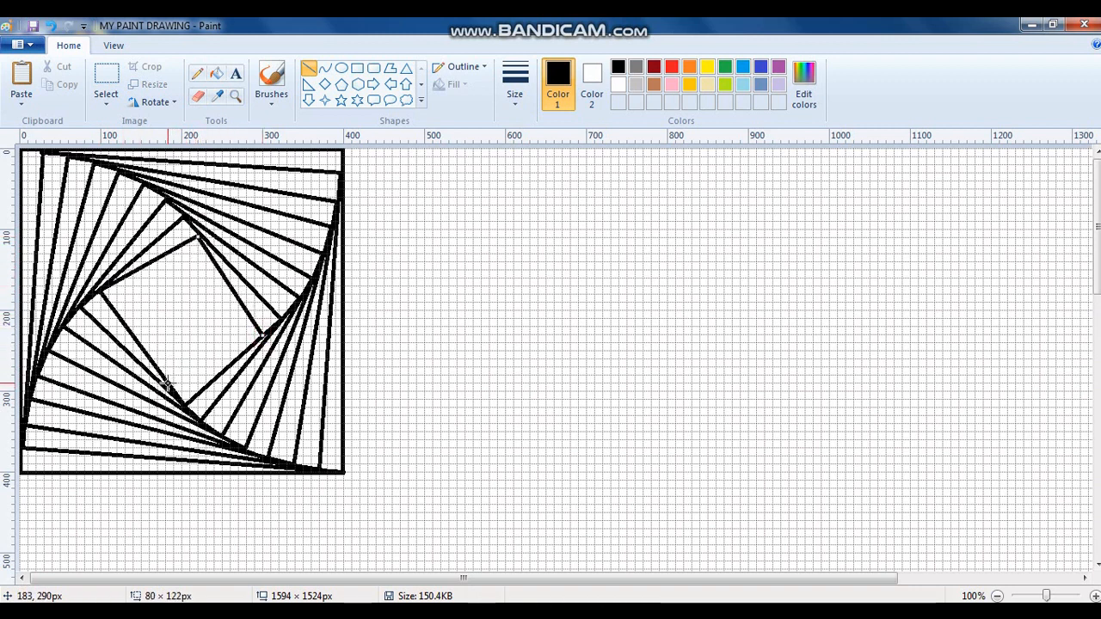
drag(170, 387, 263, 335)
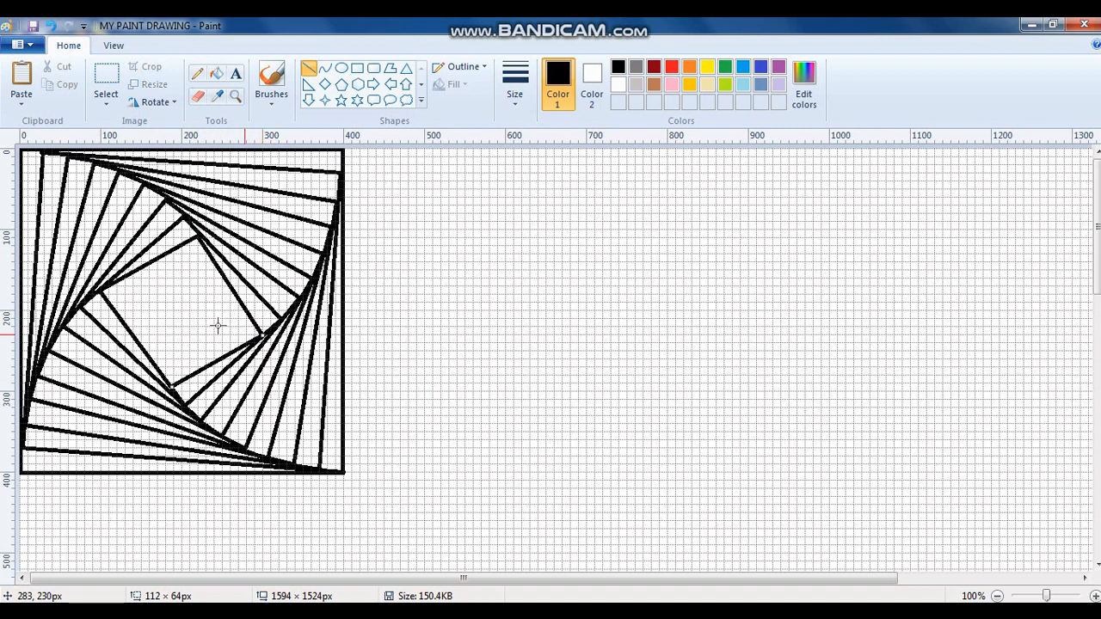
Step: Draw a ninth nested four-line shape inside the eighth, left side spanning about 58 × 134 px and top side about 103 × 25 px
drag(125, 277, 171, 387)
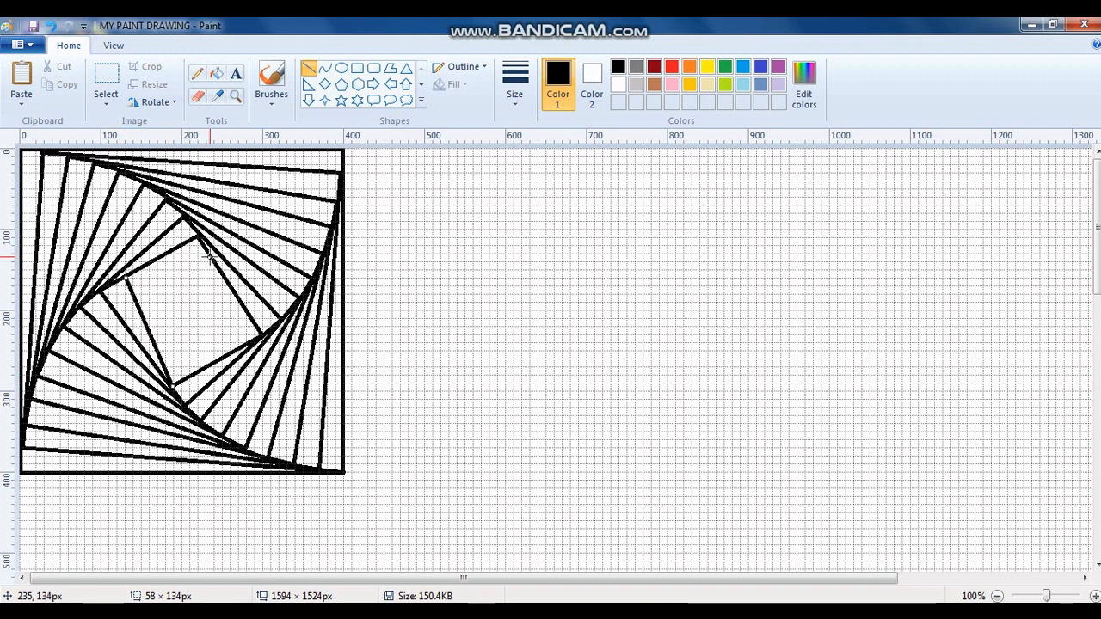
drag(209, 257, 127, 276)
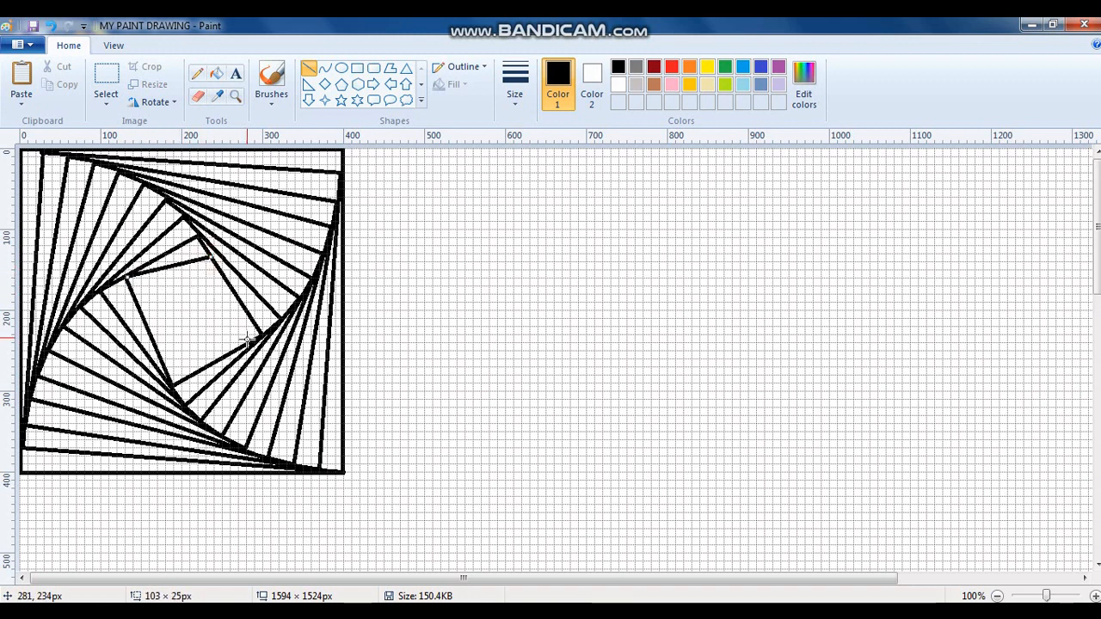
drag(238, 347, 209, 252)
drag(163, 362, 238, 348)
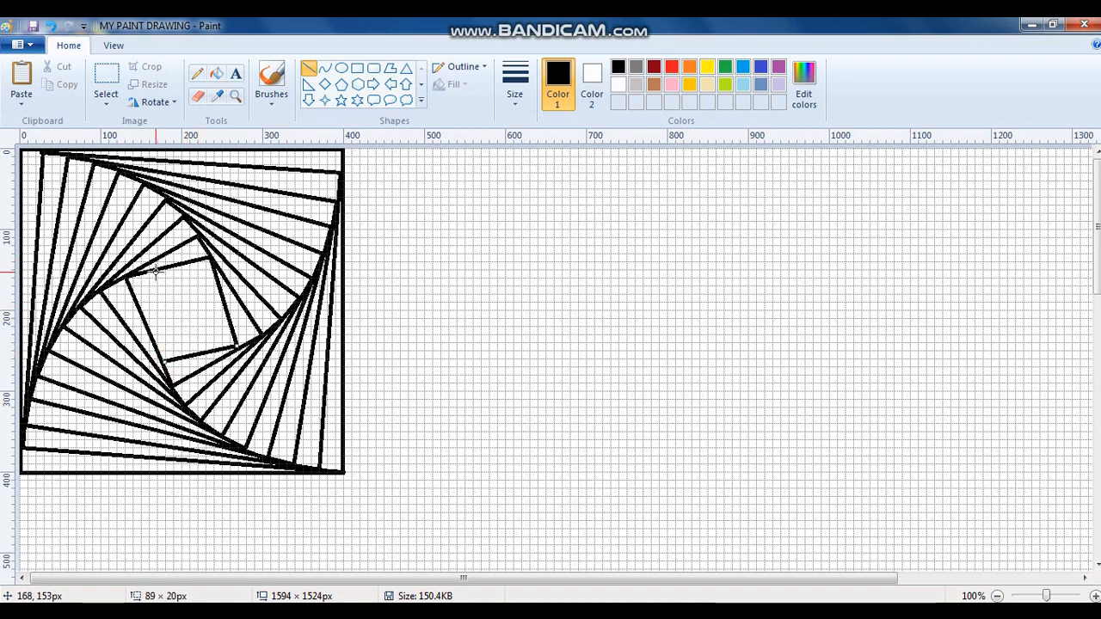
Step: Draw a tenth nested four-line shape inside the ninth, left side spanning about 15 × 112 px and top side about 75 × 12 px
drag(152, 272, 164, 360)
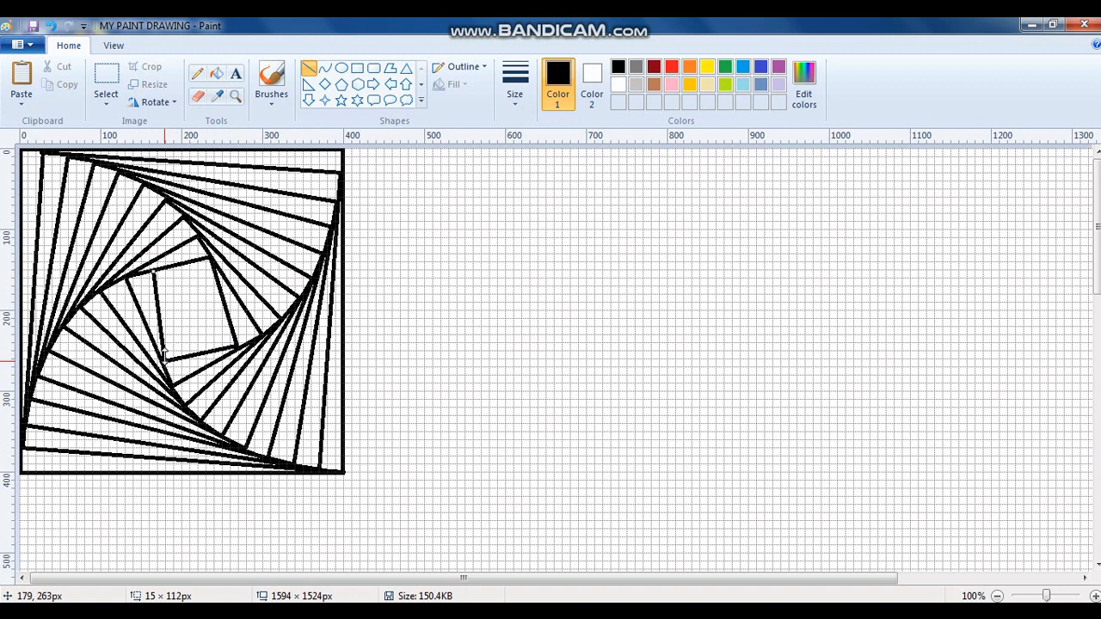
drag(215, 281, 159, 272)
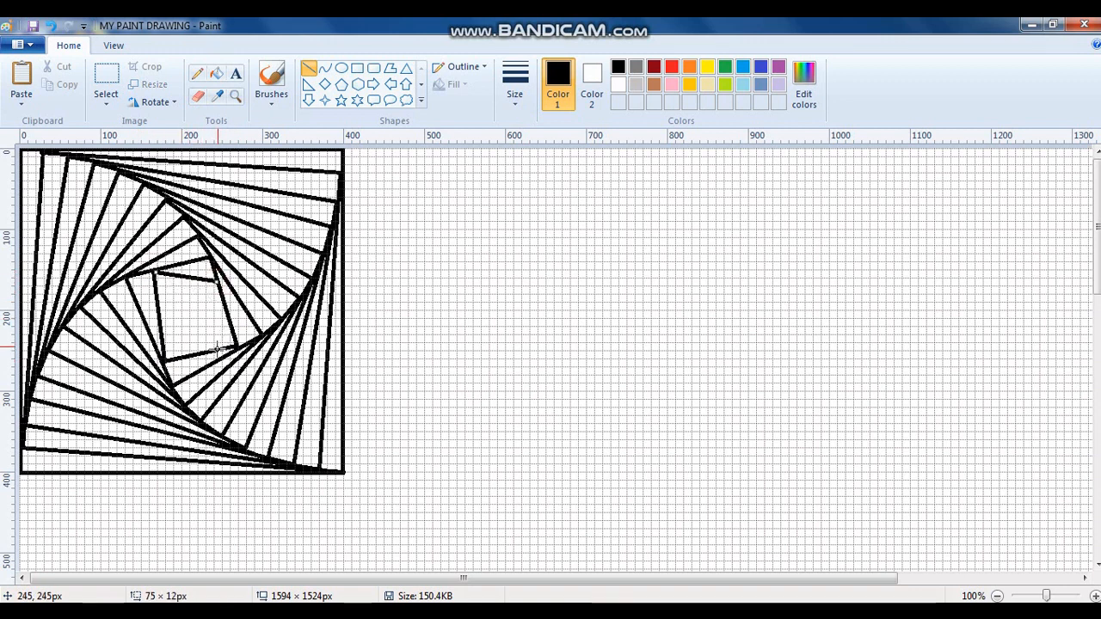
drag(213, 348, 217, 282)
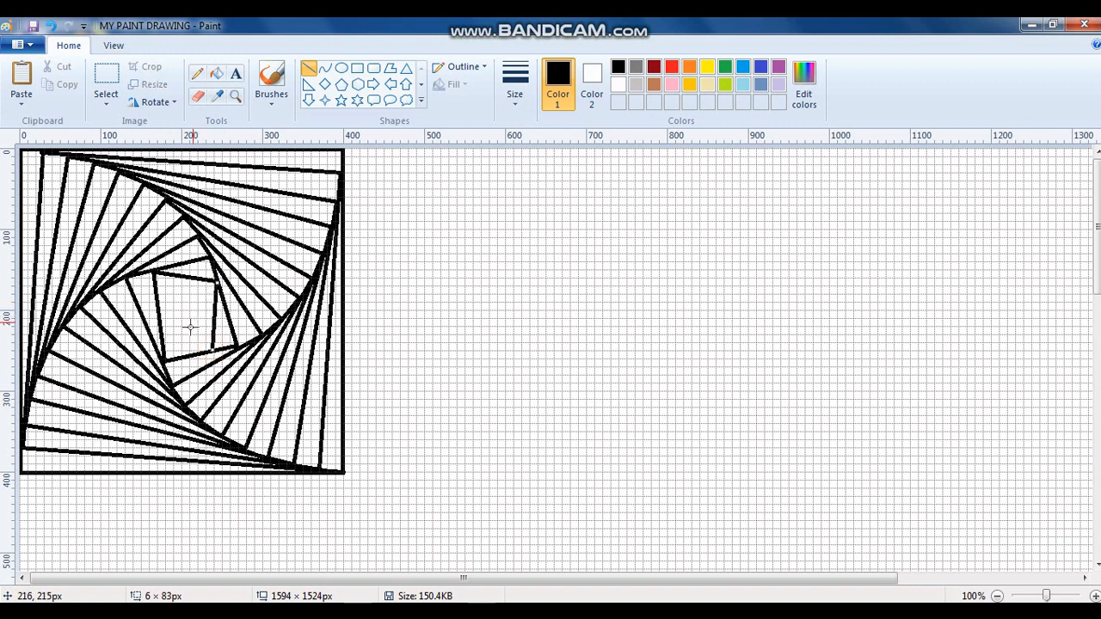
drag(164, 336, 212, 348)
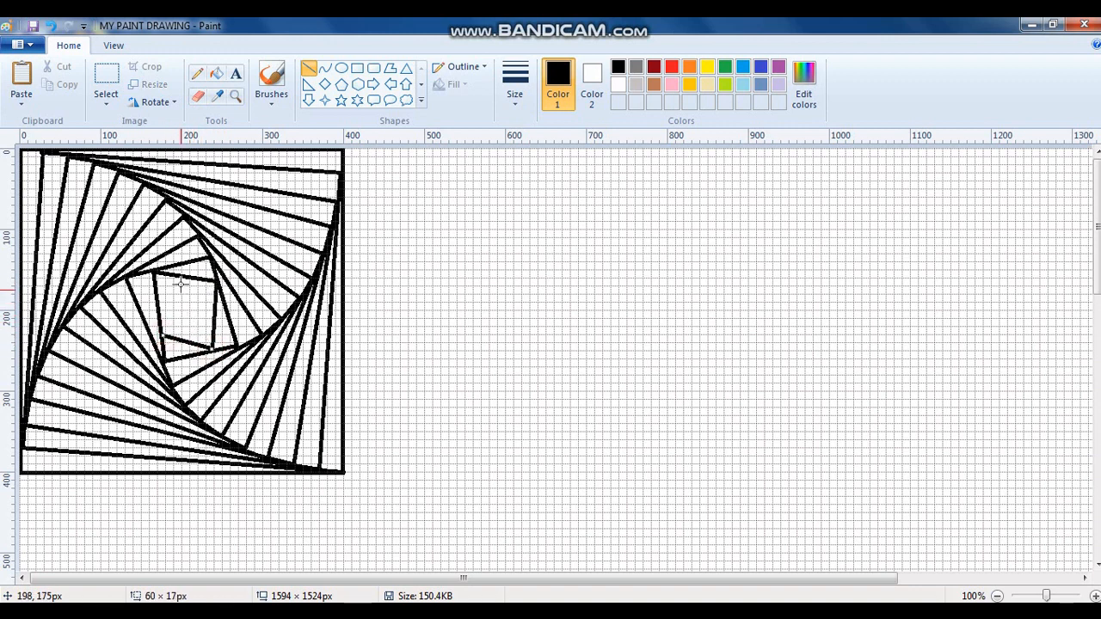
Step: Fill the spiral's centre with progressively smaller rotated line shapes, the outermost one's left side spanning about 23 × 70 px
drag(182, 277, 163, 337)
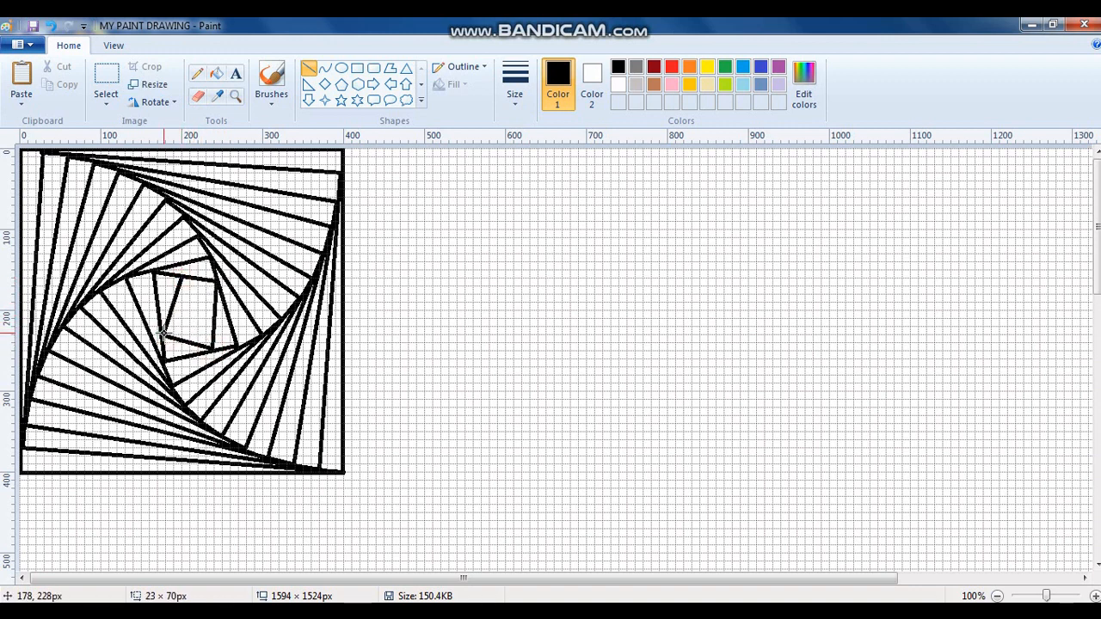
click(214, 299)
drag(215, 299, 179, 277)
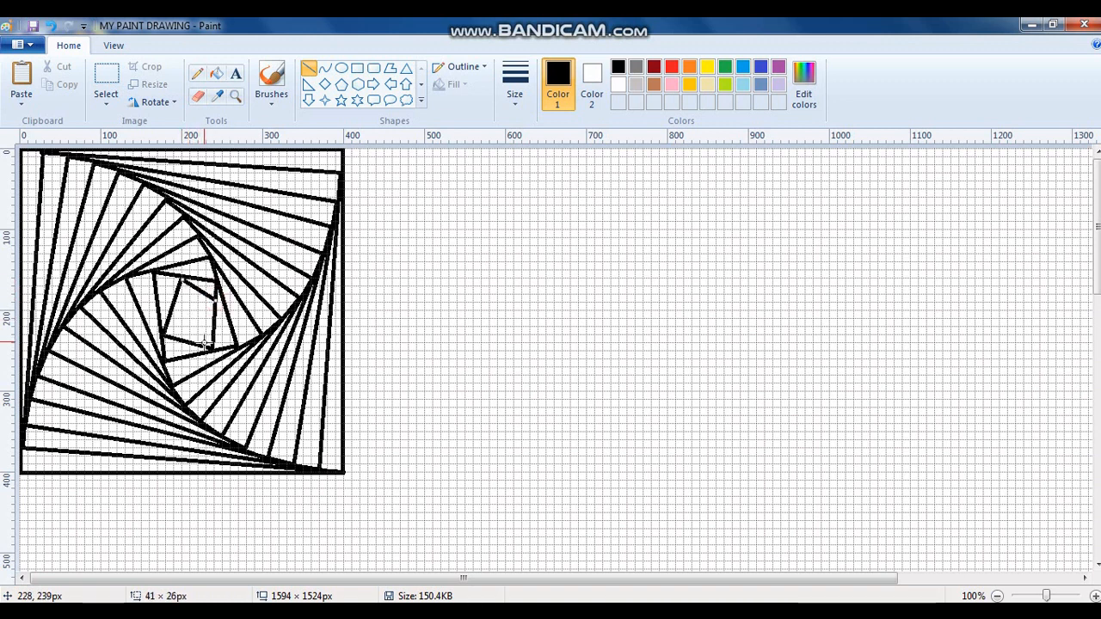
mouse_move(194, 343)
mouse_down()
mouse_move(214, 299)
mouse_move(189, 331)
mouse_move(196, 344)
mouse_up()
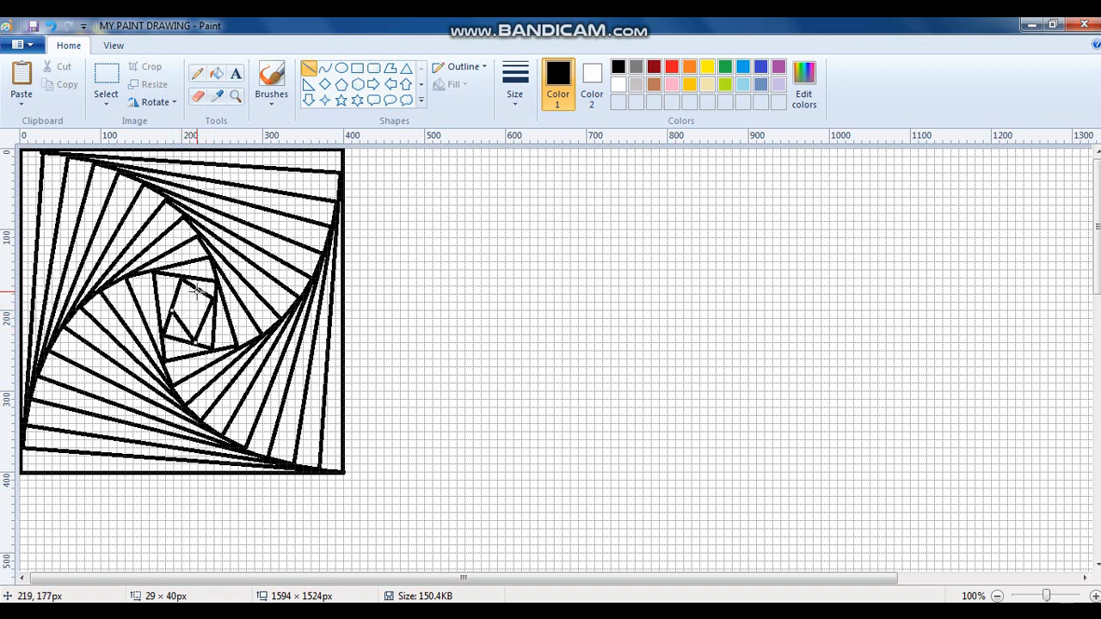
mouse_move(197, 291)
mouse_down()
mouse_move(174, 310)
mouse_move(198, 294)
mouse_move(180, 321)
mouse_move(201, 317)
mouse_move(187, 308)
mouse_move(185, 321)
mouse_move(188, 303)
mouse_move(200, 310)
mouse_up()
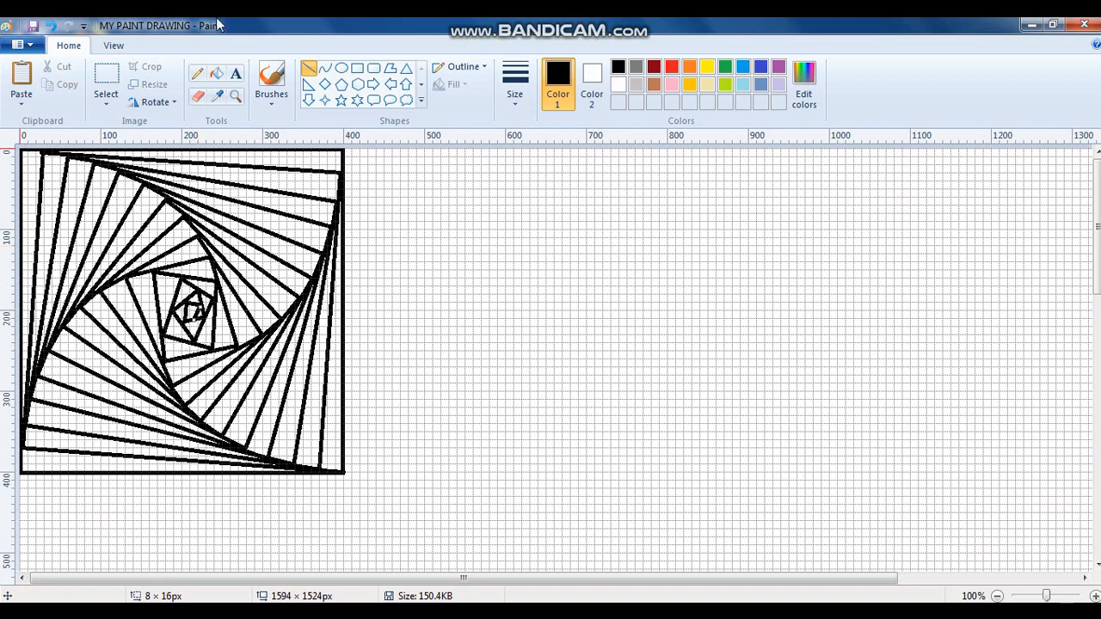
Step: Duplicate the spiral square with a selection of about 402 × 404 px and place the copy directly to its right
click(105, 84)
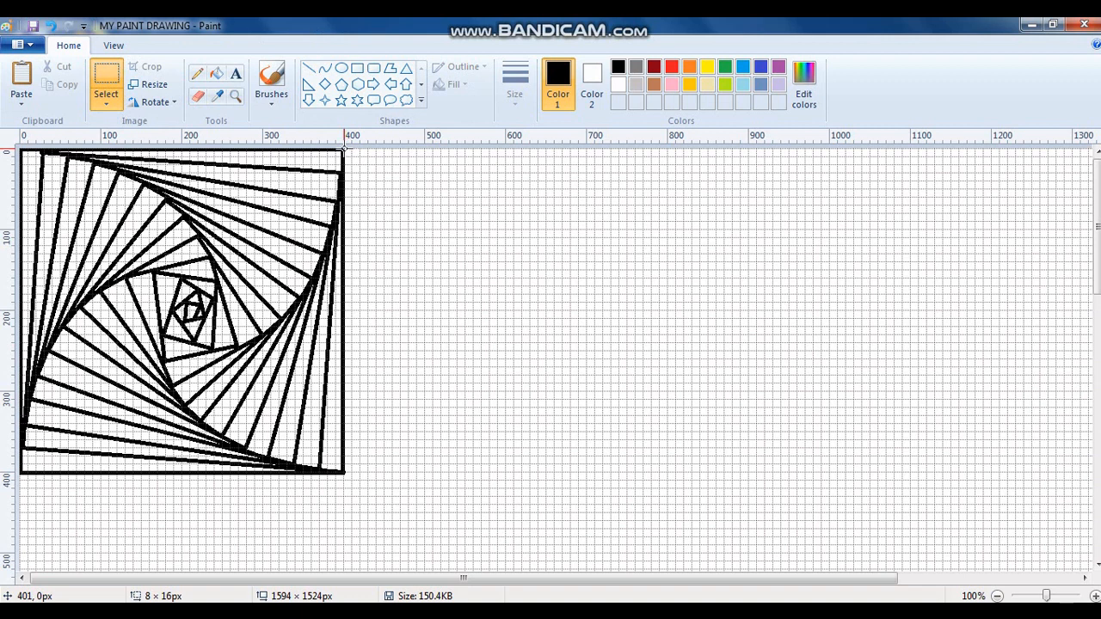
mouse_move(344, 149)
mouse_down()
mouse_move(199, 316)
mouse_move(16, 480)
mouse_move(5, 475)
mouse_up()
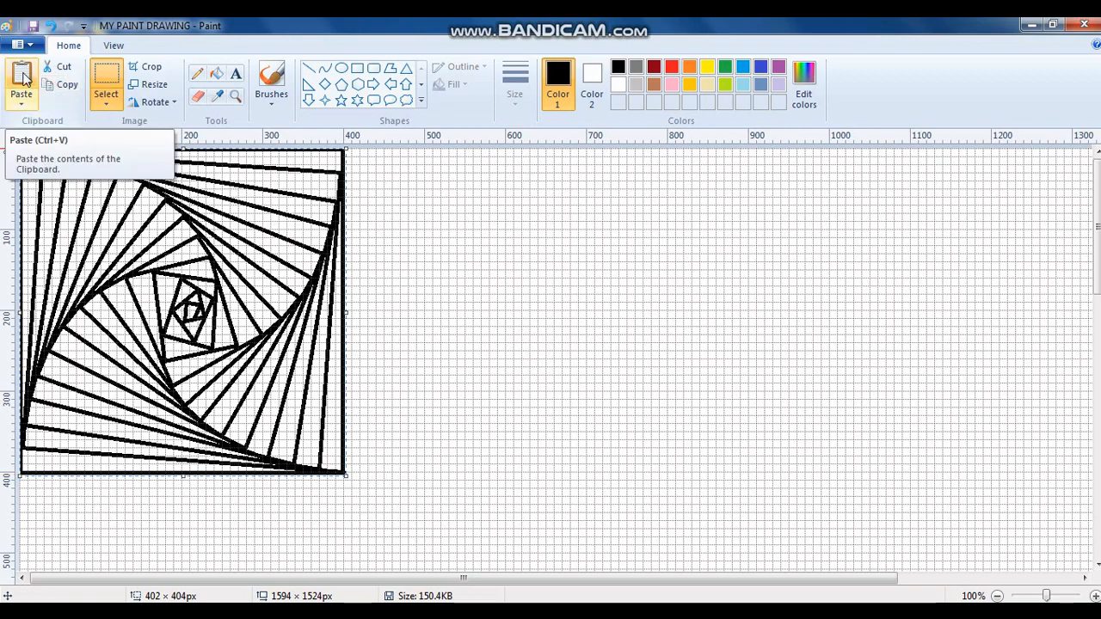
click(178, 274)
mouse_move(179, 274)
mouse_down()
mouse_move(527, 290)
mouse_move(502, 272)
mouse_up()
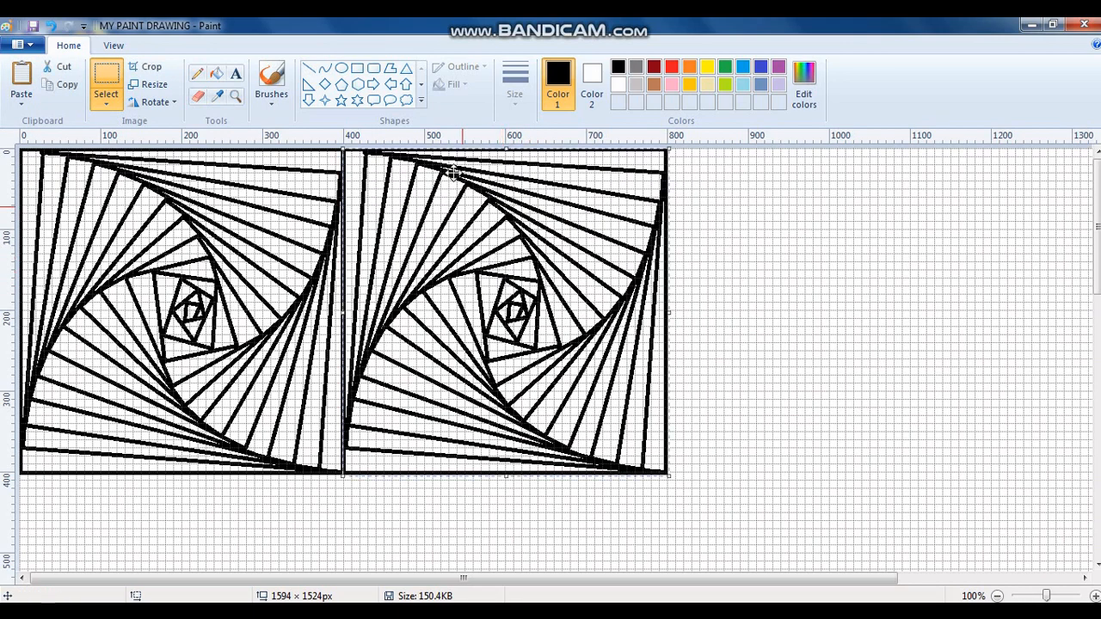
Step: Flip the copied spiral square horizontally and nudge it so its edge overlaps the original's right border
click(153, 102)
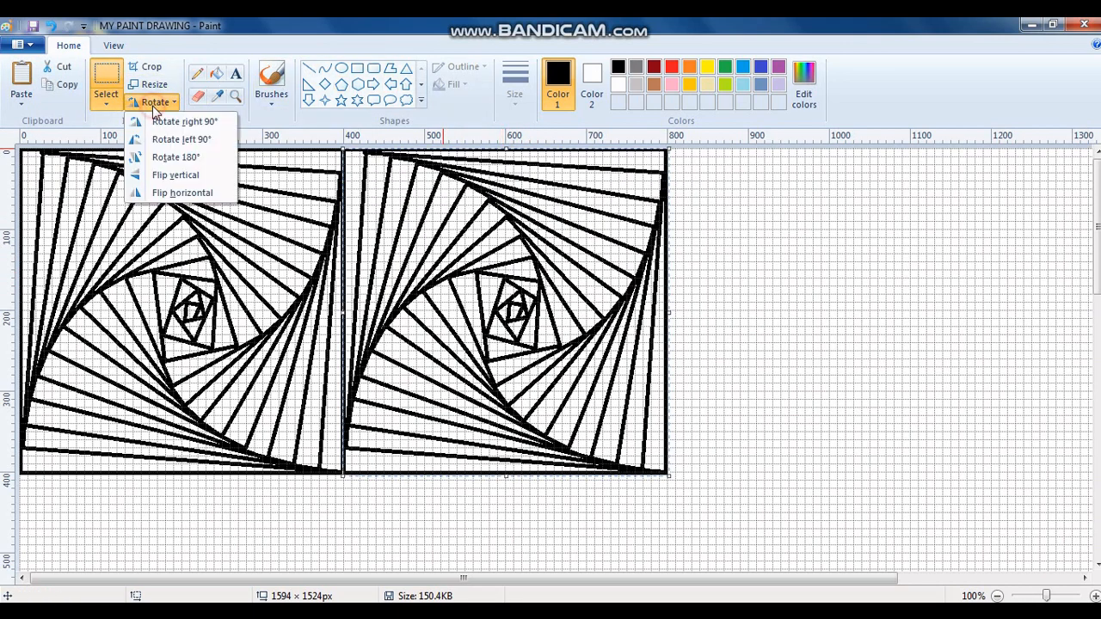
click(157, 195)
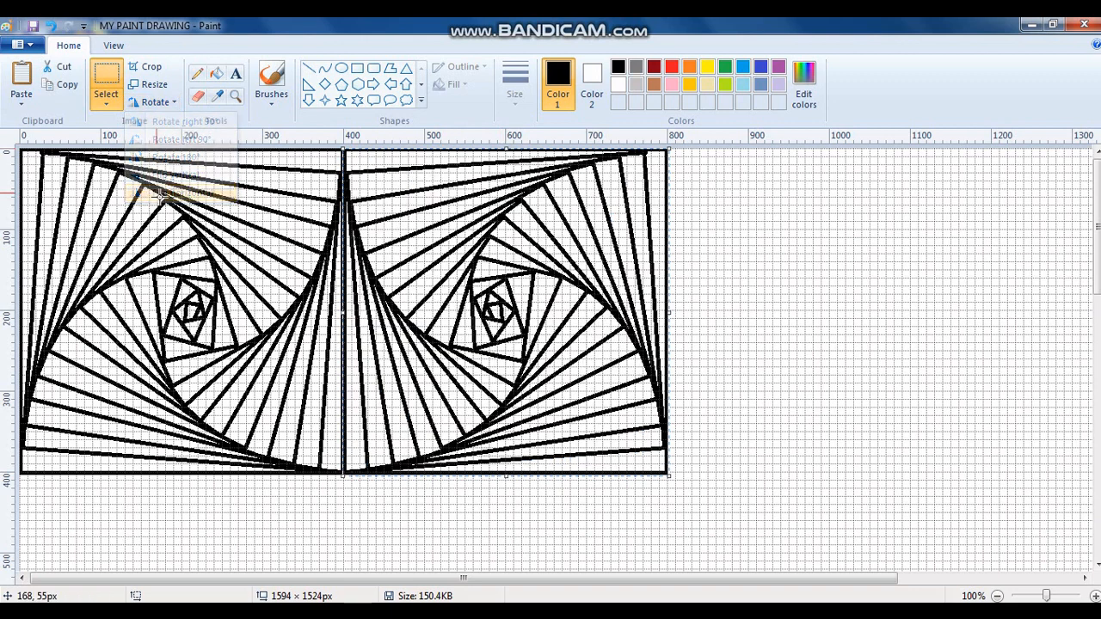
click(430, 279)
drag(430, 279, 429, 279)
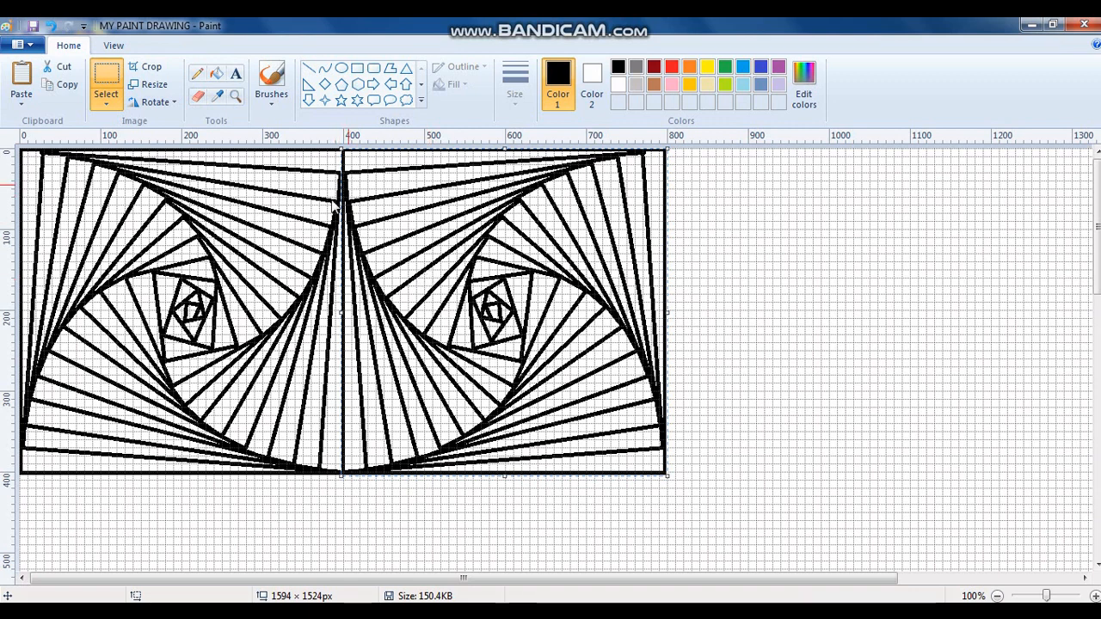
click(106, 82)
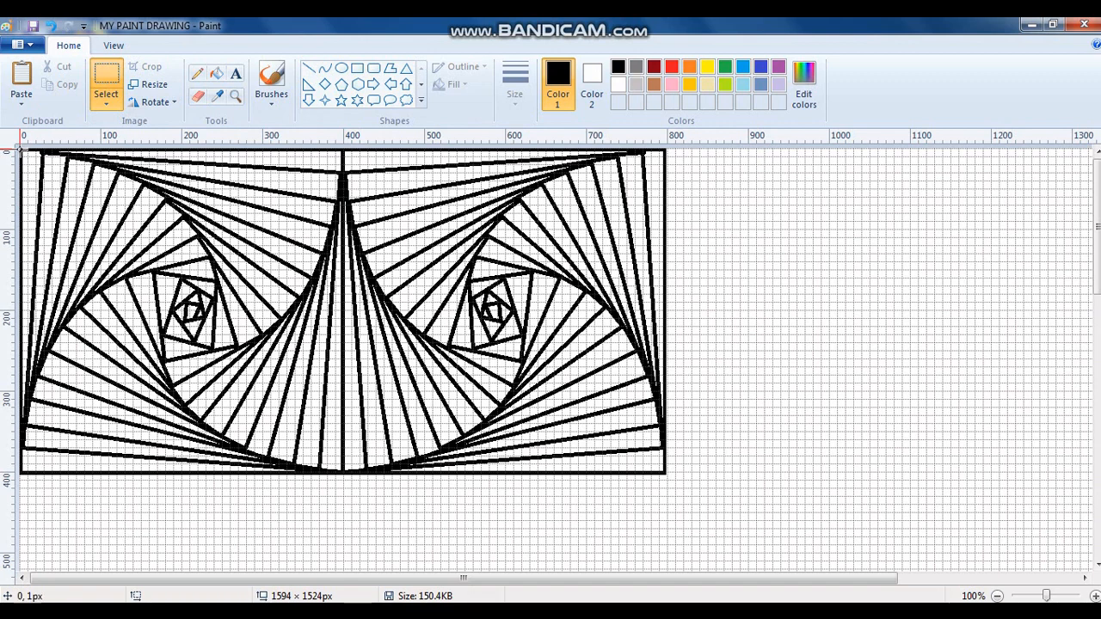
drag(20, 150, 653, 483)
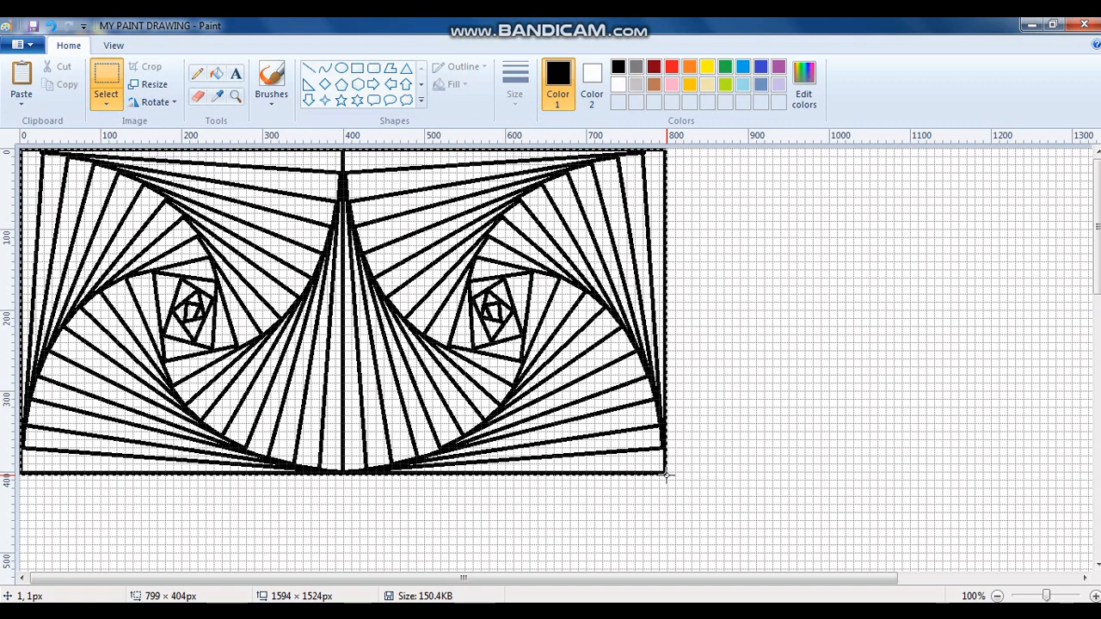
drag(666, 474, 667, 474)
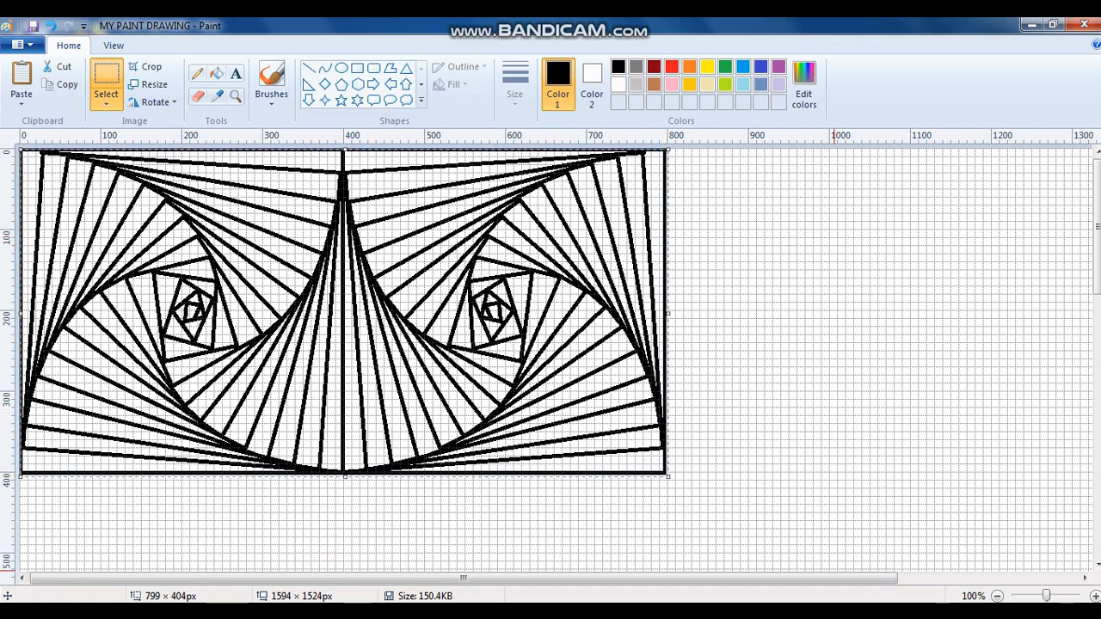
Step: Duplicate the mirrored pair with a selection of about 801 × 405 px and align the copy against the pair's right border
click(997, 597)
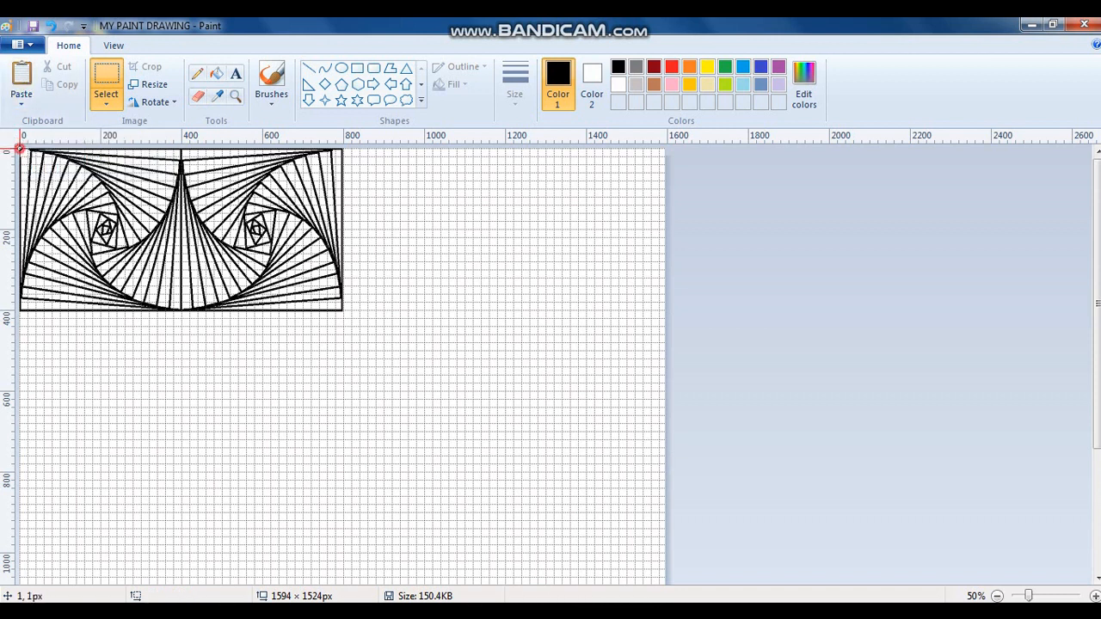
drag(20, 148, 164, 221)
drag(353, 292, 346, 316)
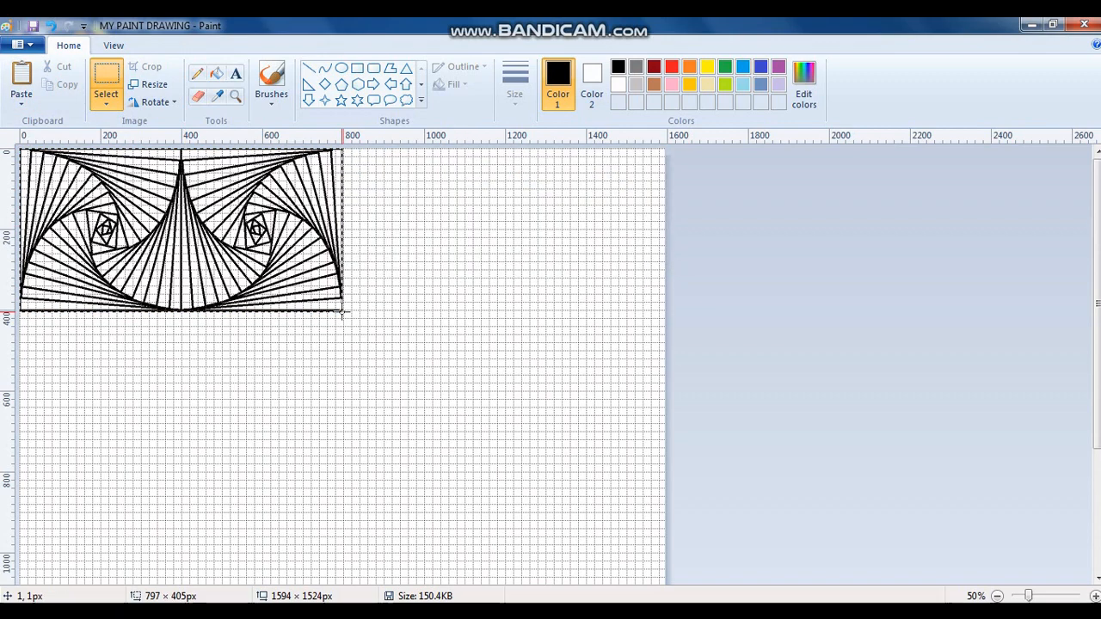
drag(343, 313, 343, 312)
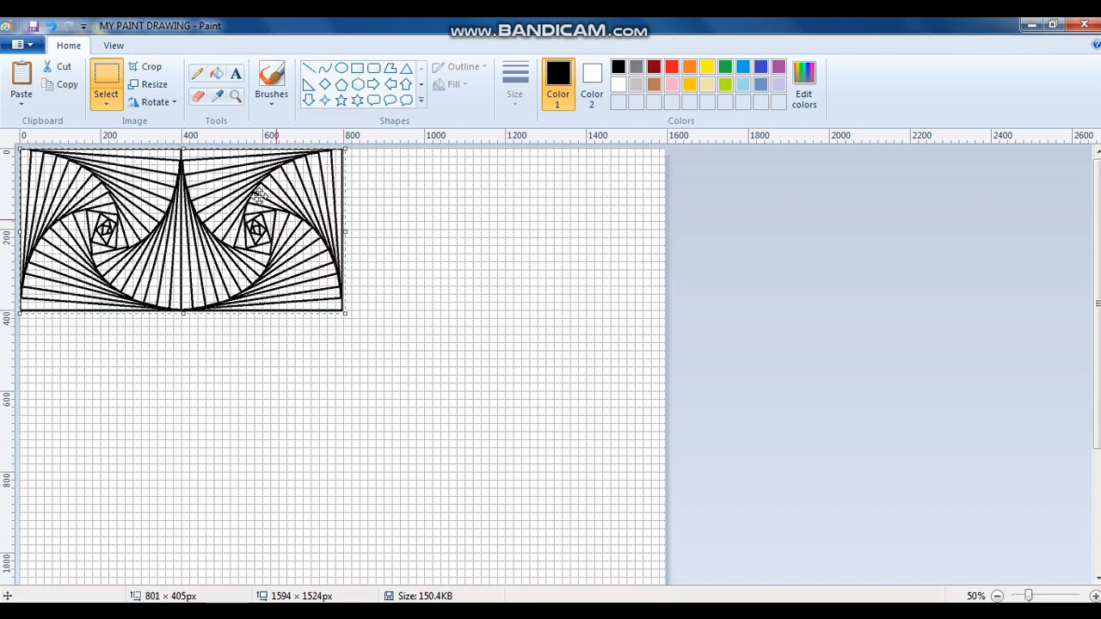
click(61, 86)
click(20, 78)
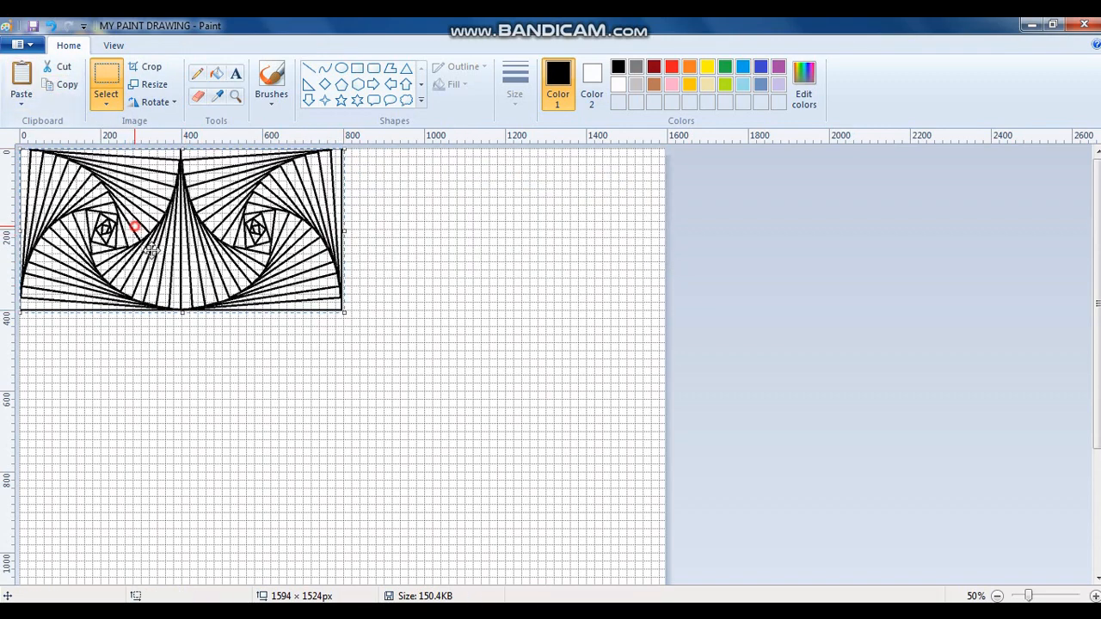
drag(133, 227, 457, 225)
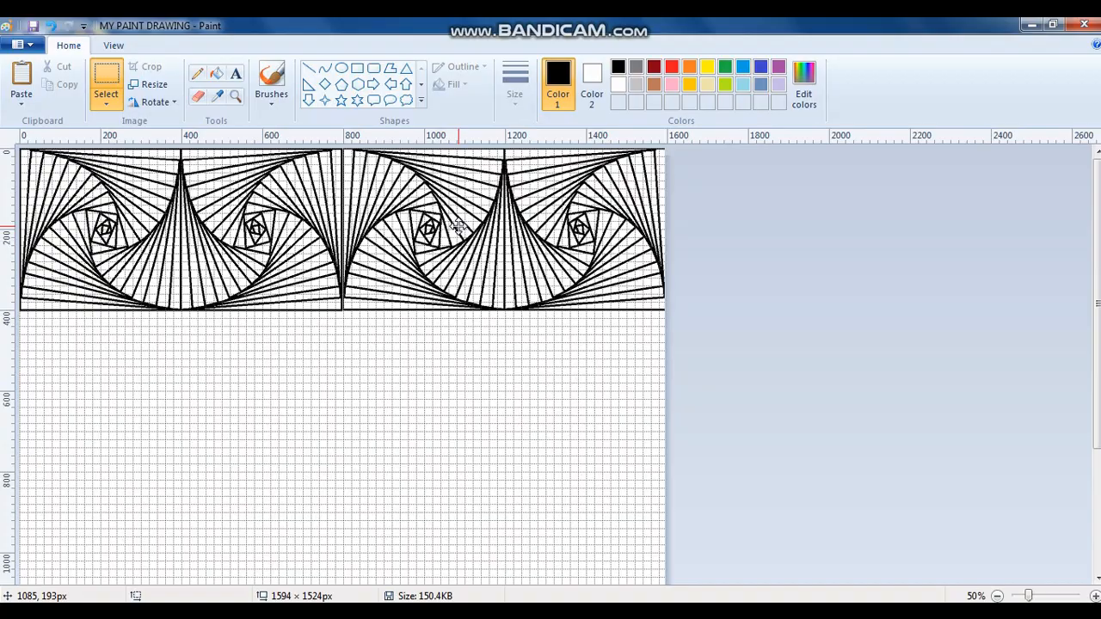
drag(456, 225, 457, 225)
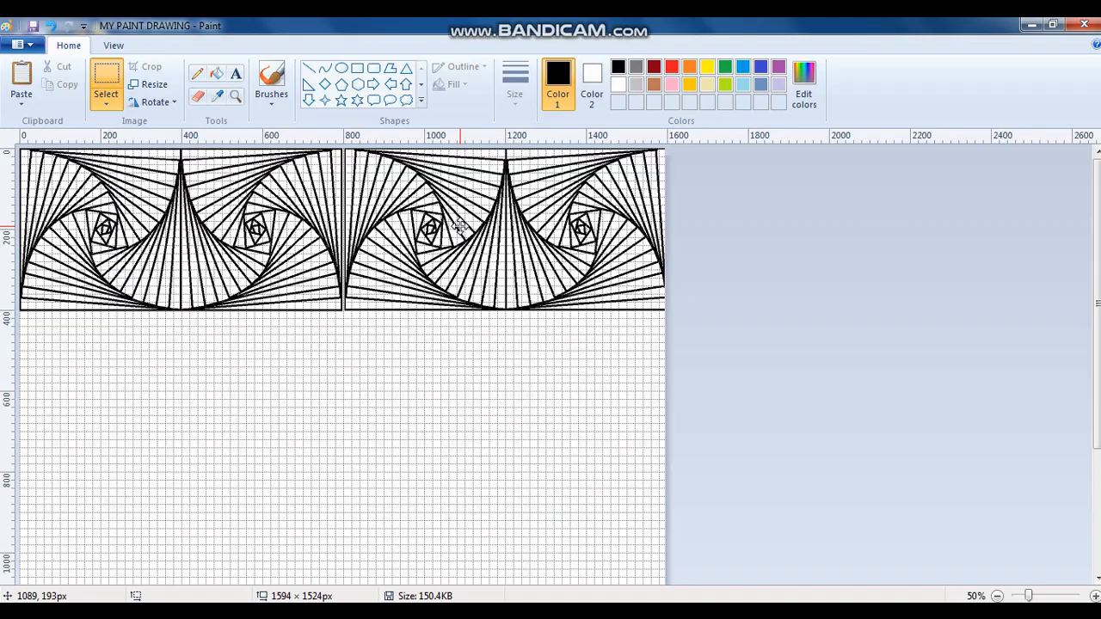
drag(457, 226, 455, 226)
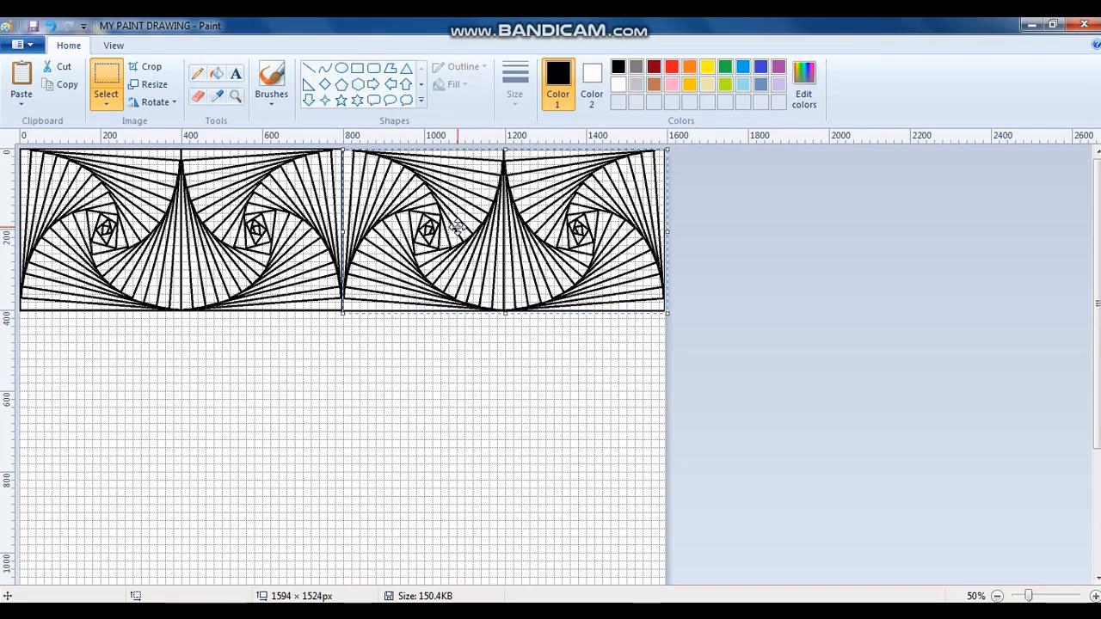
Step: Duplicate the four-square row with a selection of about 1593 × 405 px and place the copy directly below it
click(116, 77)
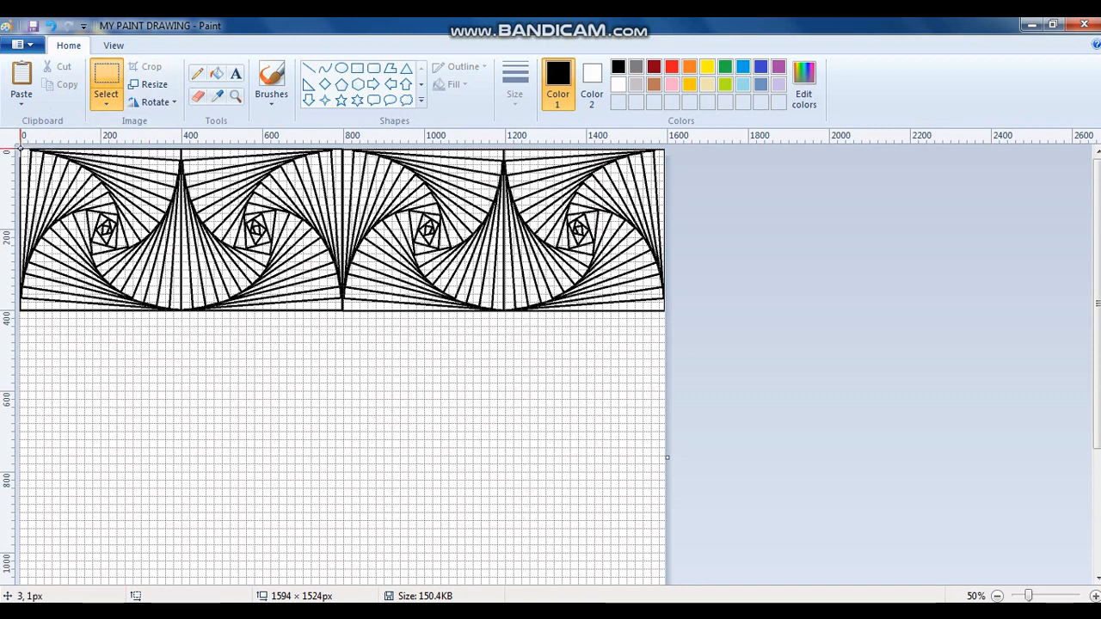
drag(21, 151, 658, 313)
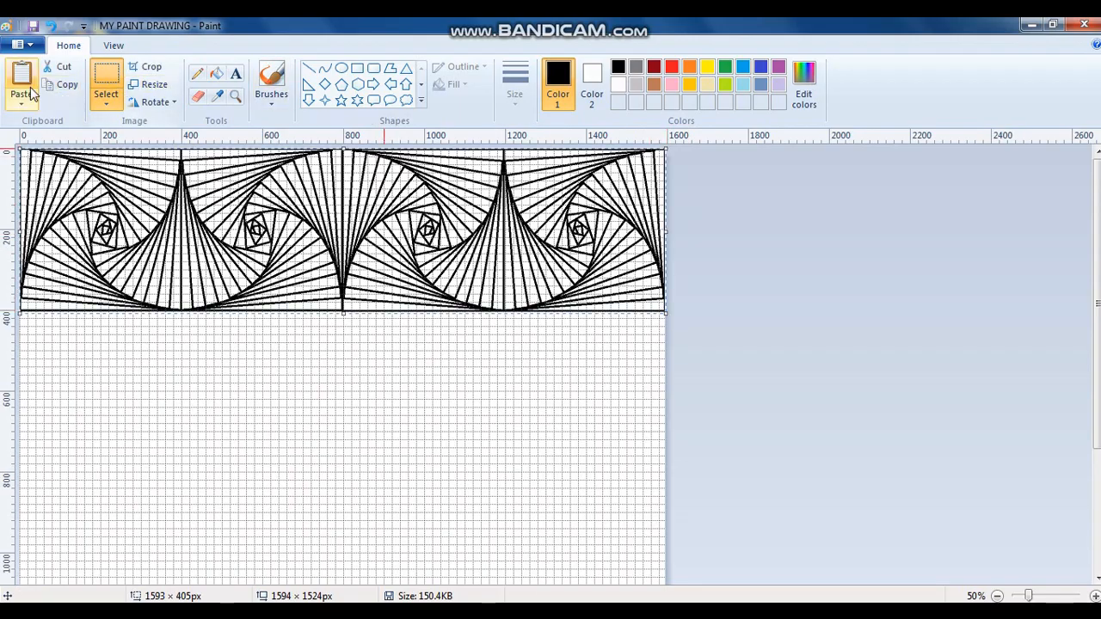
click(43, 86)
click(21, 79)
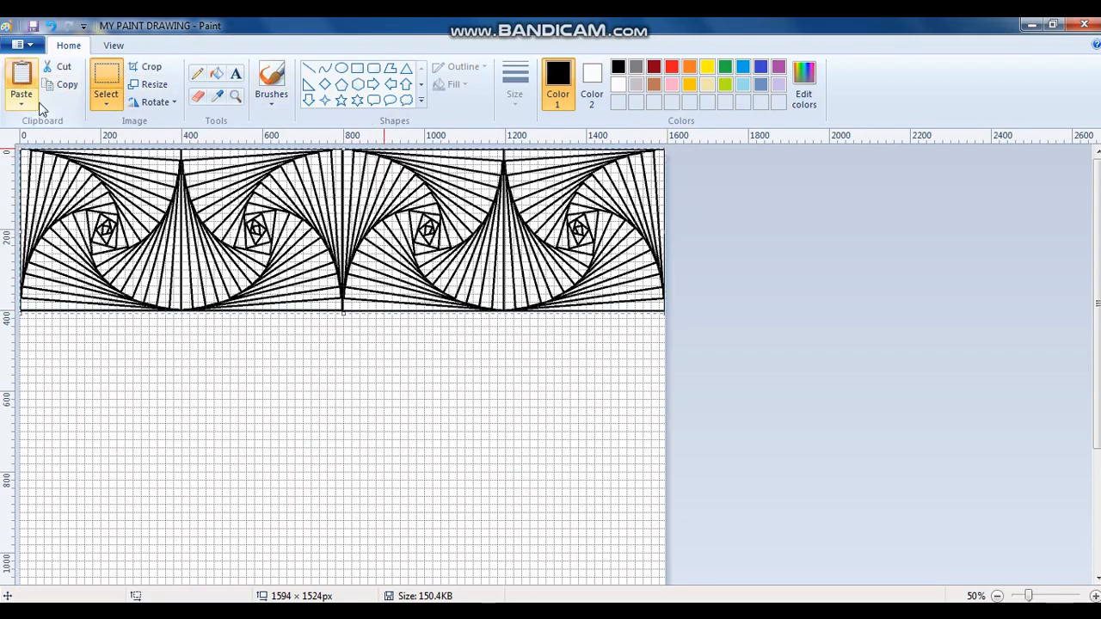
drag(323, 200, 322, 364)
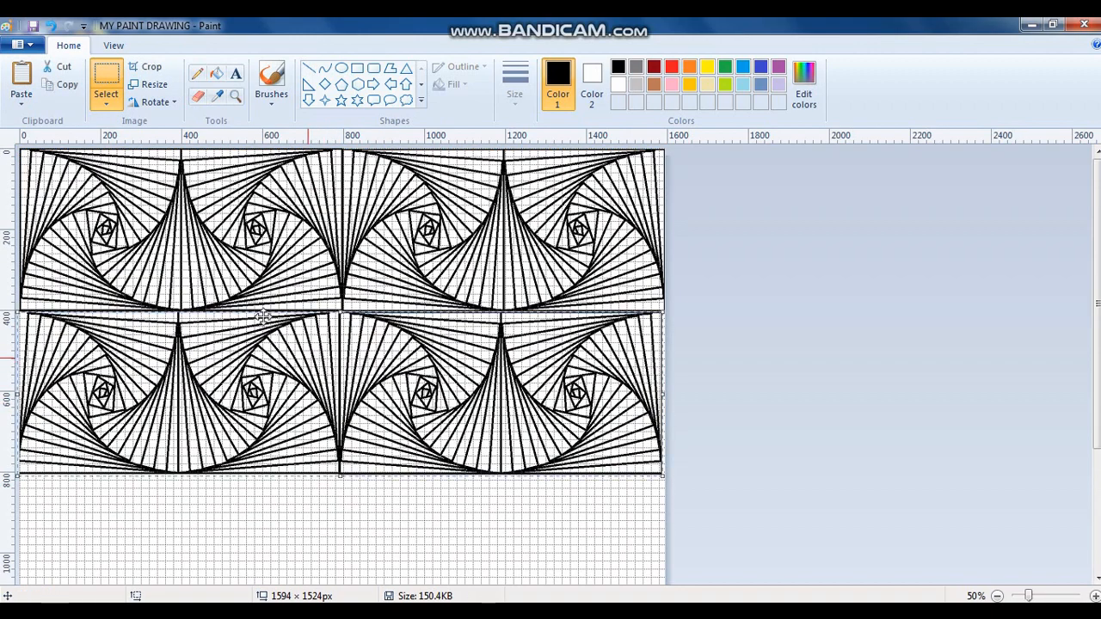
Step: Flip the copied row vertically and align it with the bottom border and sides of the upper row
click(155, 103)
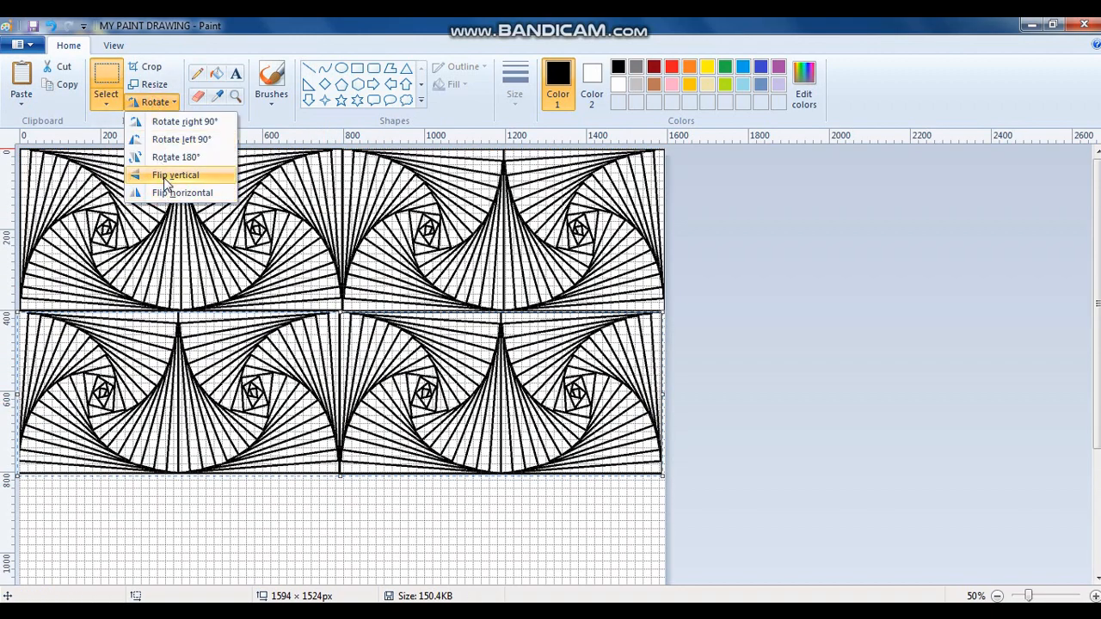
click(163, 175)
drag(309, 376, 312, 375)
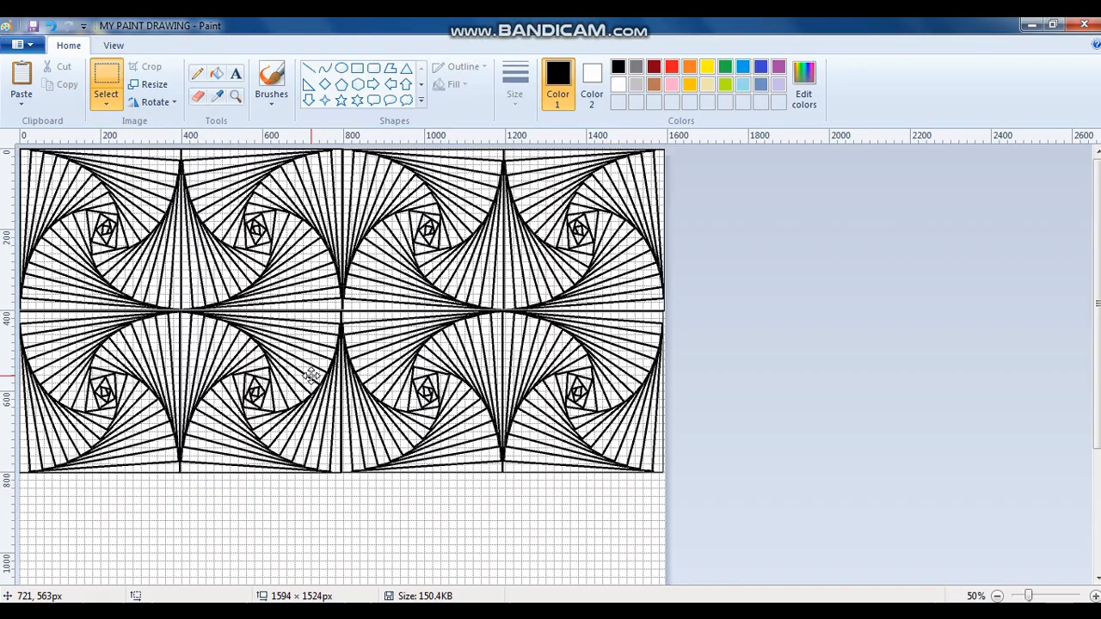
drag(310, 375, 312, 375)
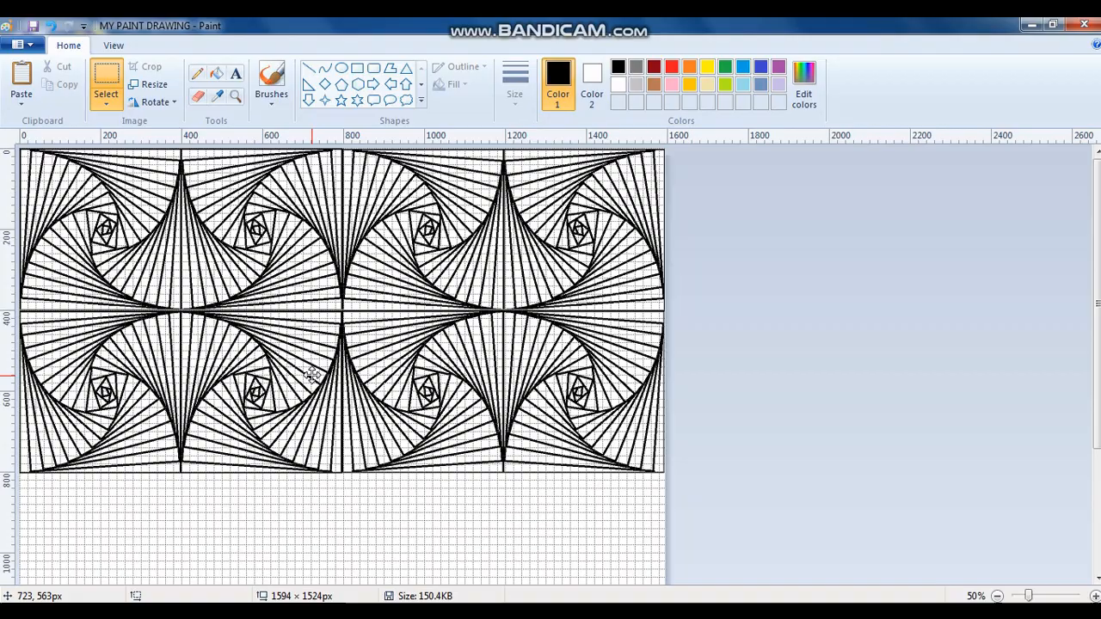
drag(312, 375, 311, 374)
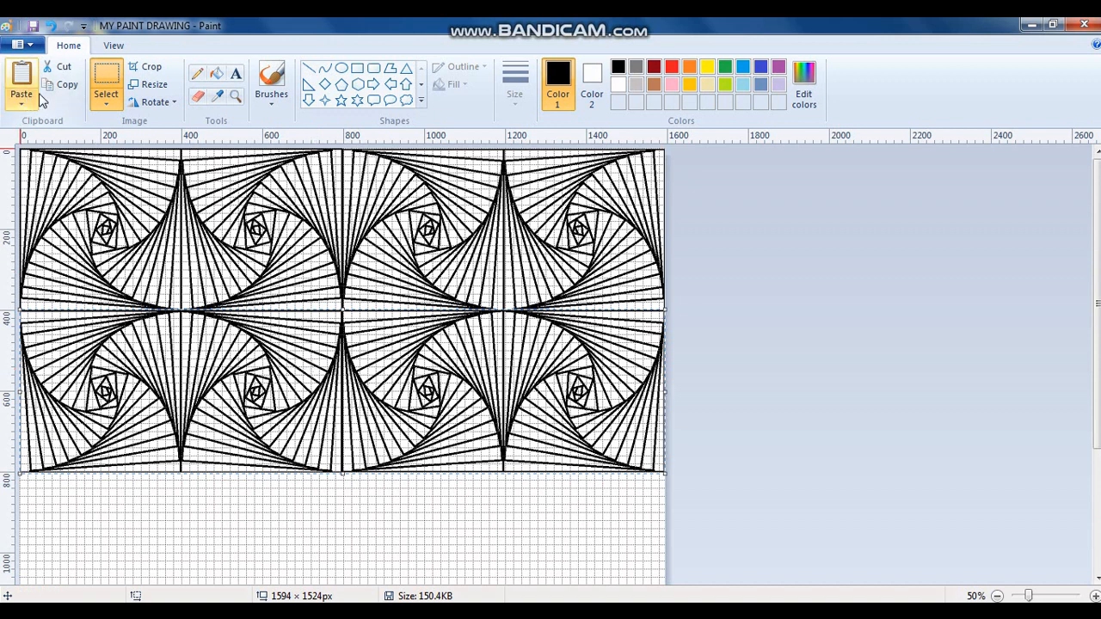
Step: Duplicate the two-row, eight-square block with a selection of about 1591 × 797 px and align the copy directly below the block's lower border
click(108, 94)
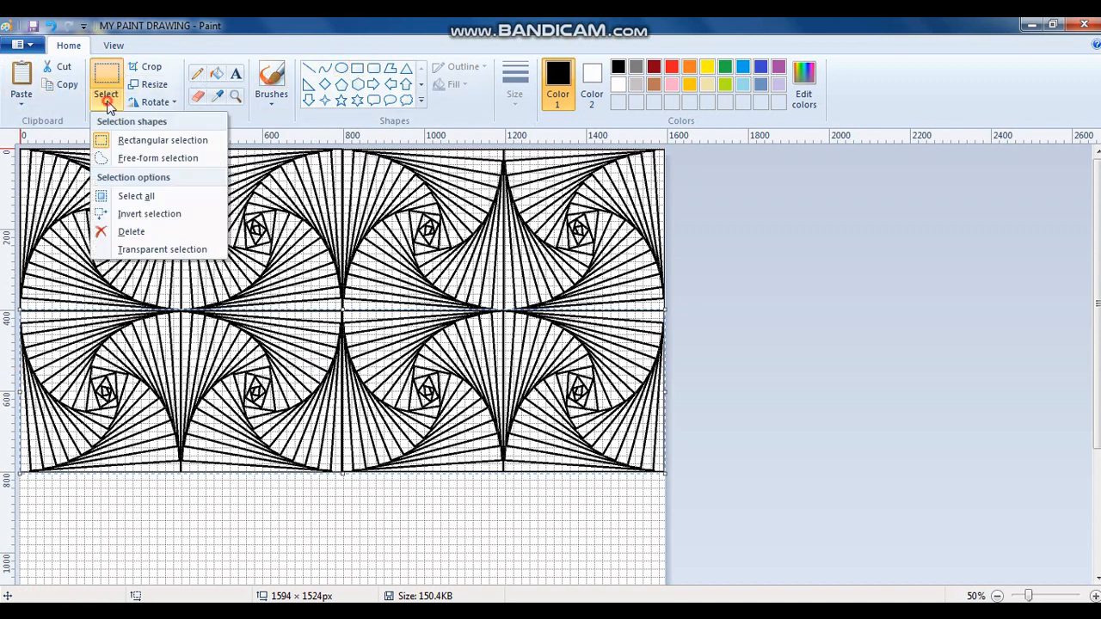
click(137, 140)
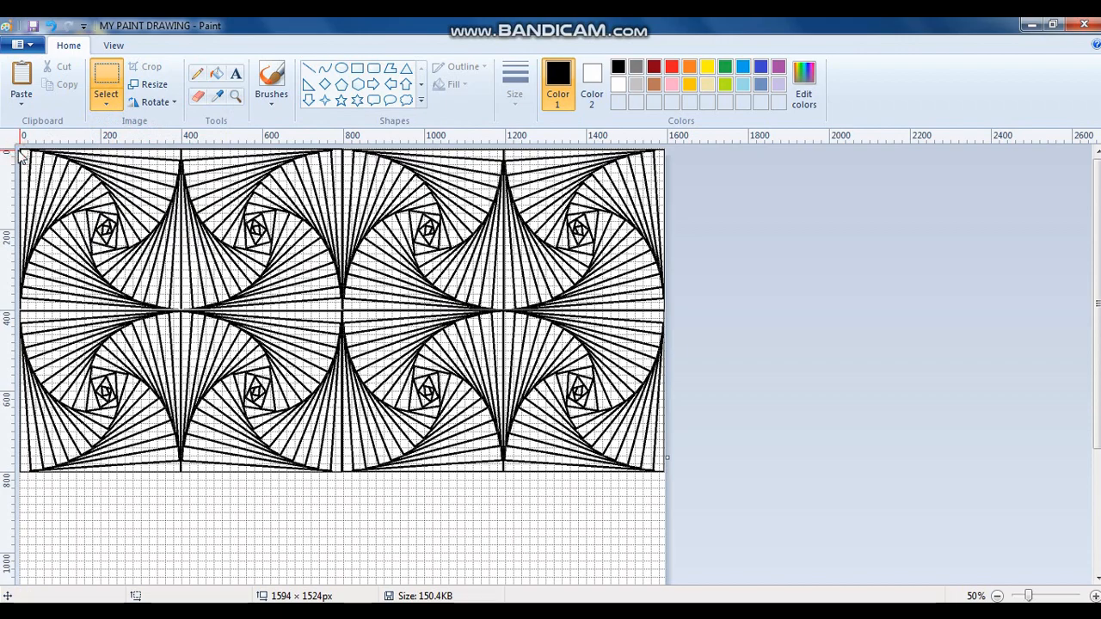
drag(24, 152, 667, 472)
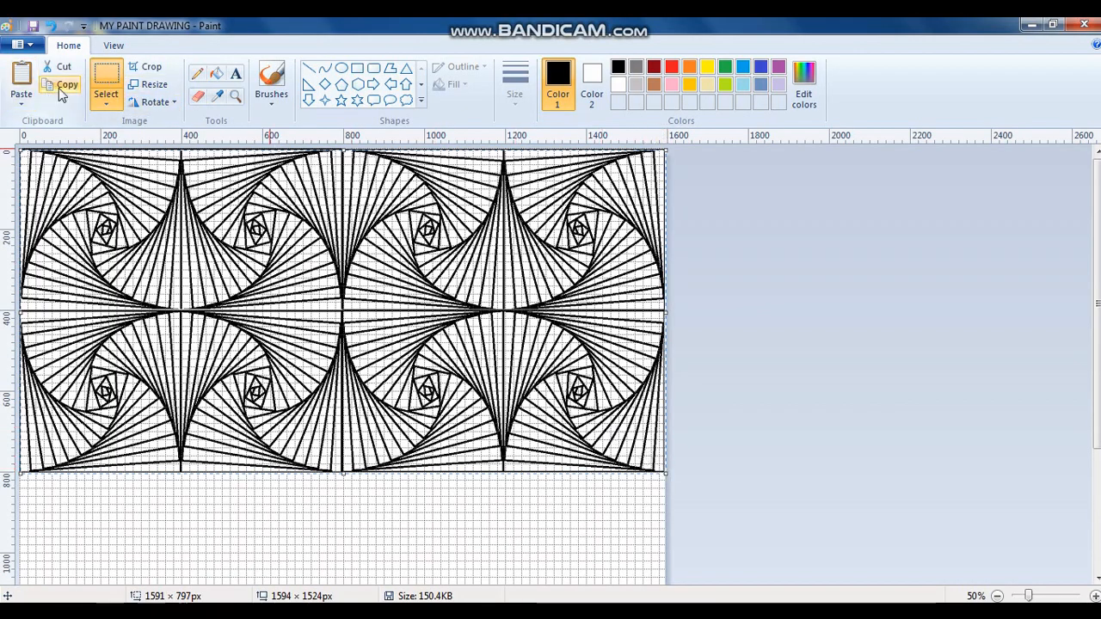
click(62, 86)
click(22, 82)
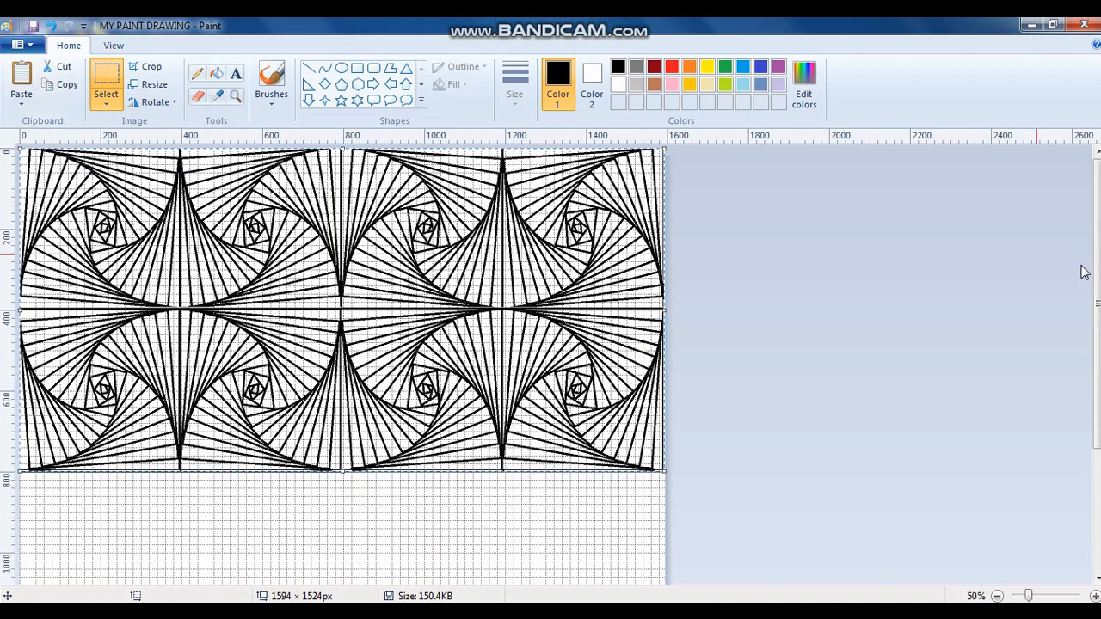
scroll(408, 203, down, 5)
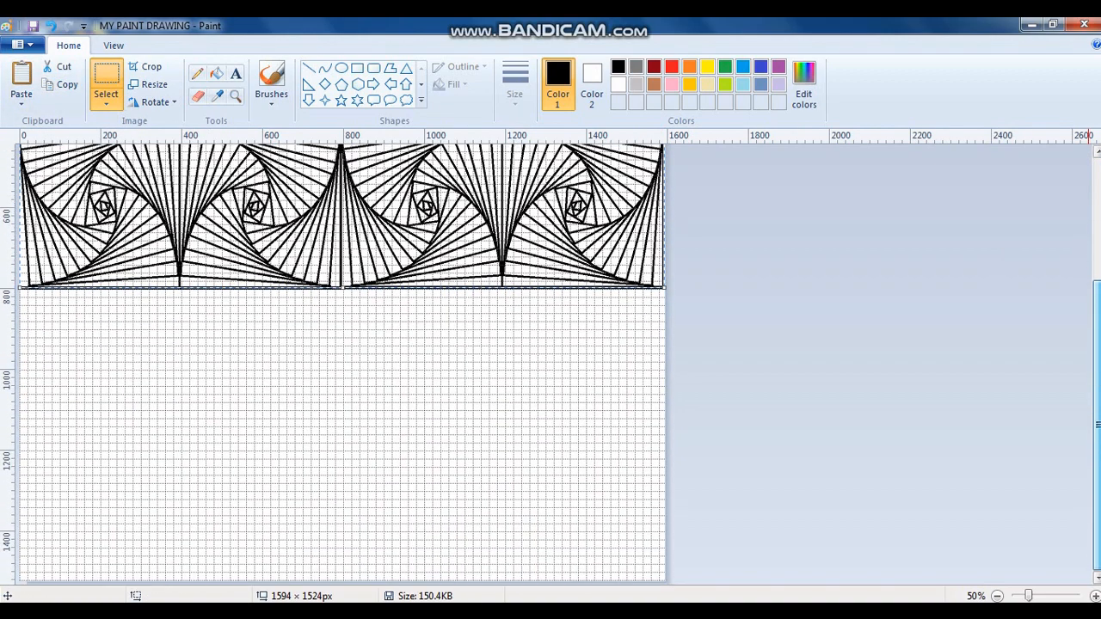
drag(409, 203, 357, 343)
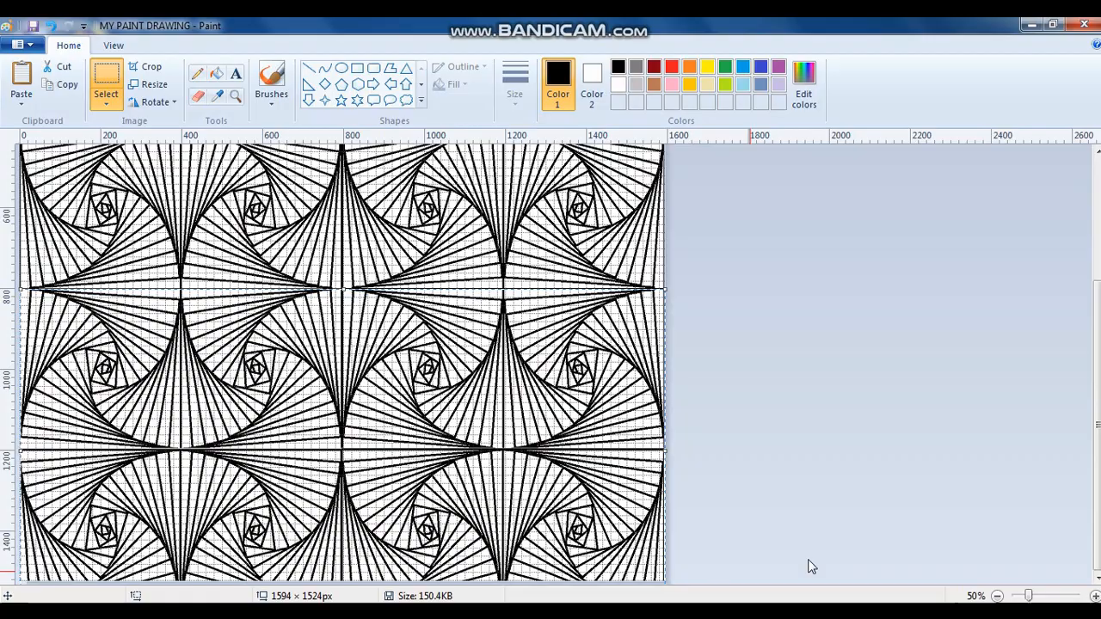
Step: Check the whole tiled spiral pattern and save the drawing under its existing file name
key(ctrl+Page_Up)
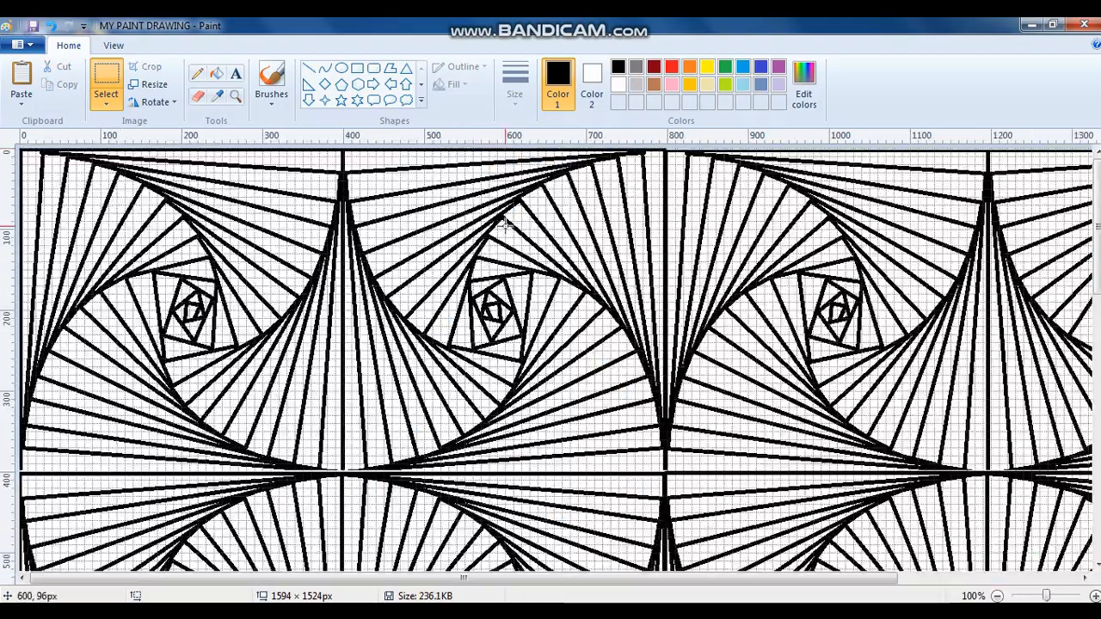
key(ctrl+Page_Down)
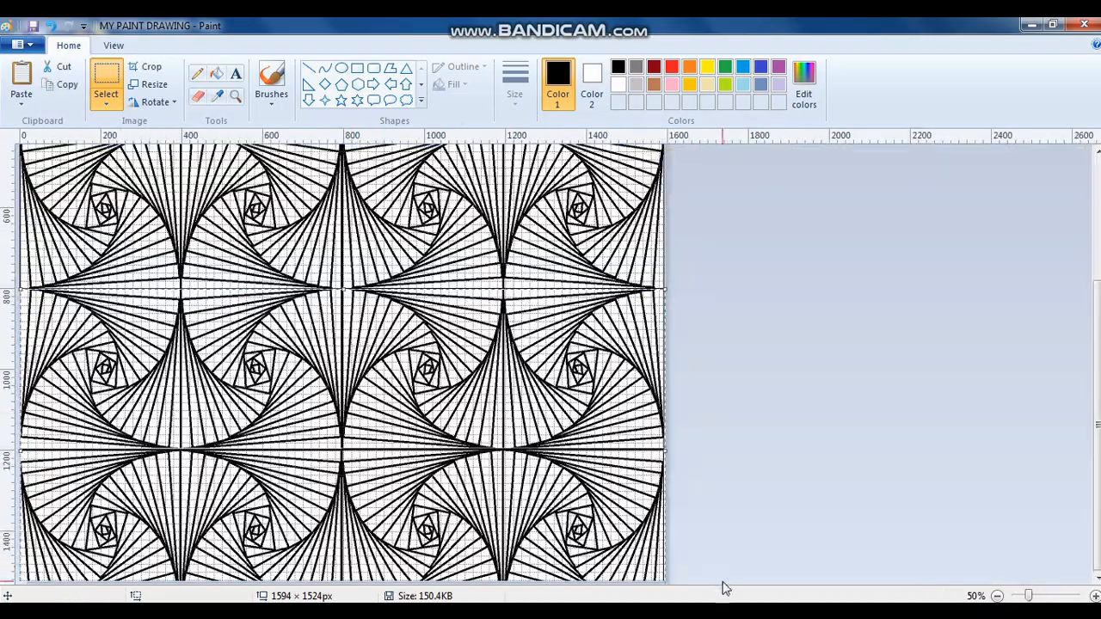
click(999, 595)
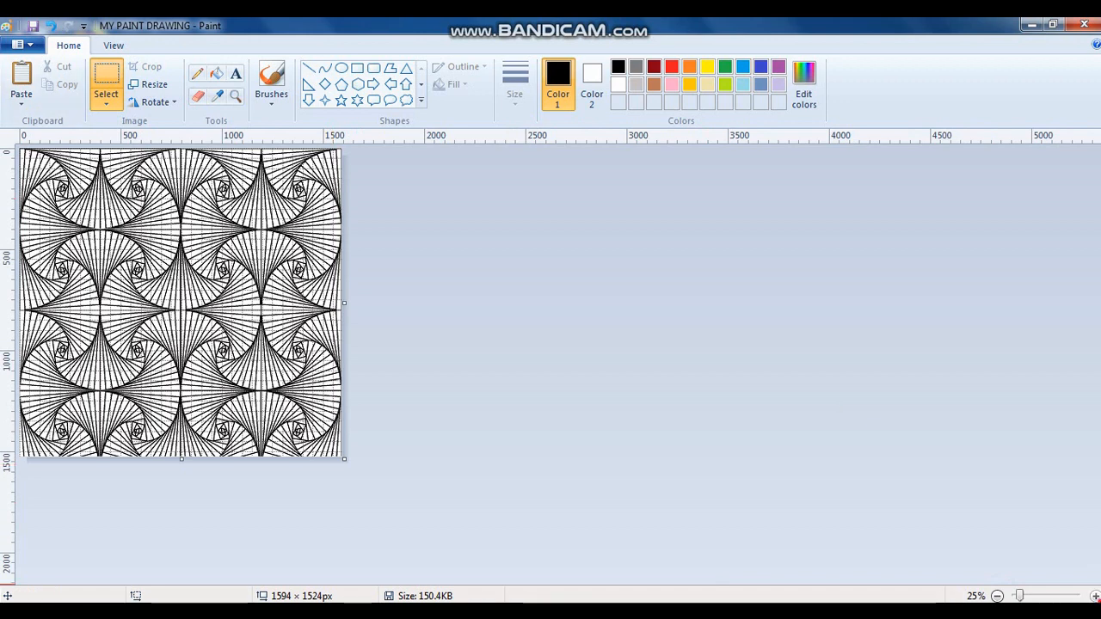
click(1094, 595)
click(1094, 595)
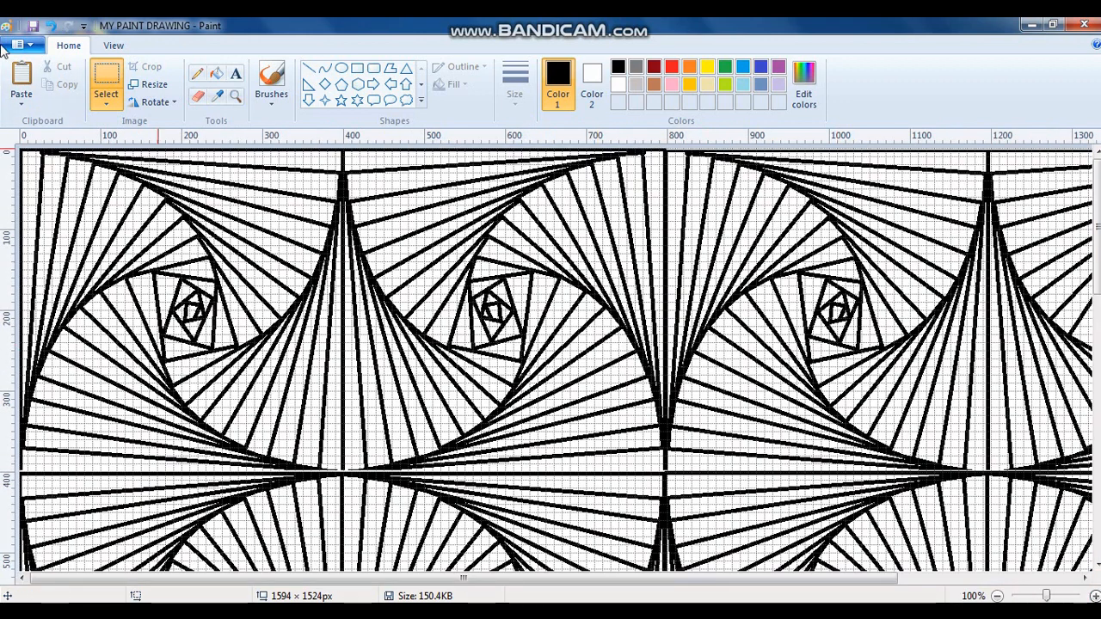
click(32, 26)
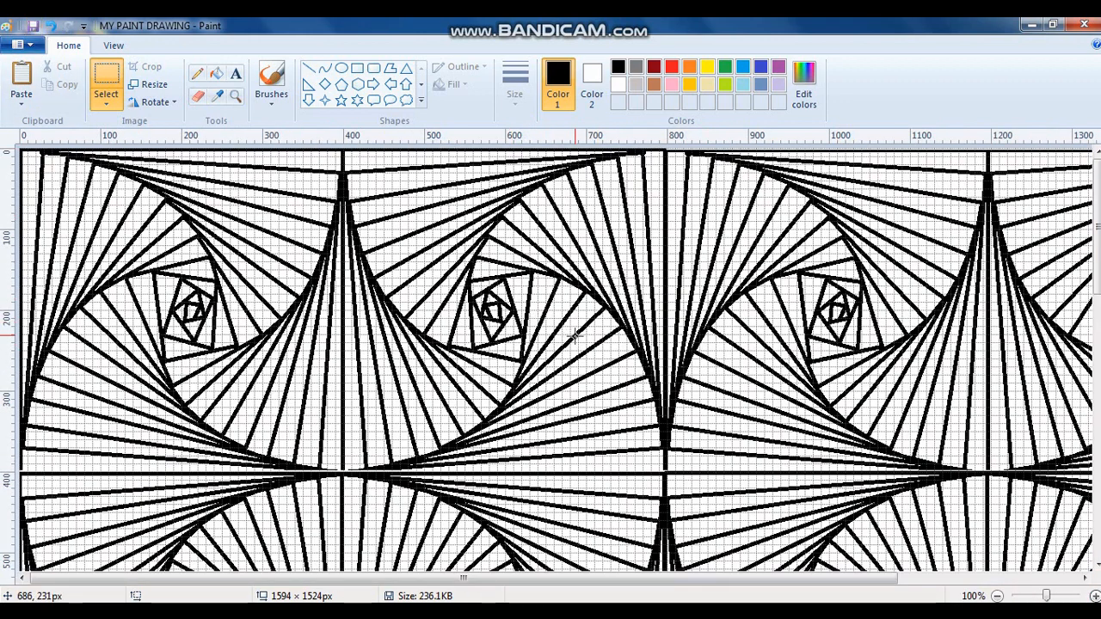